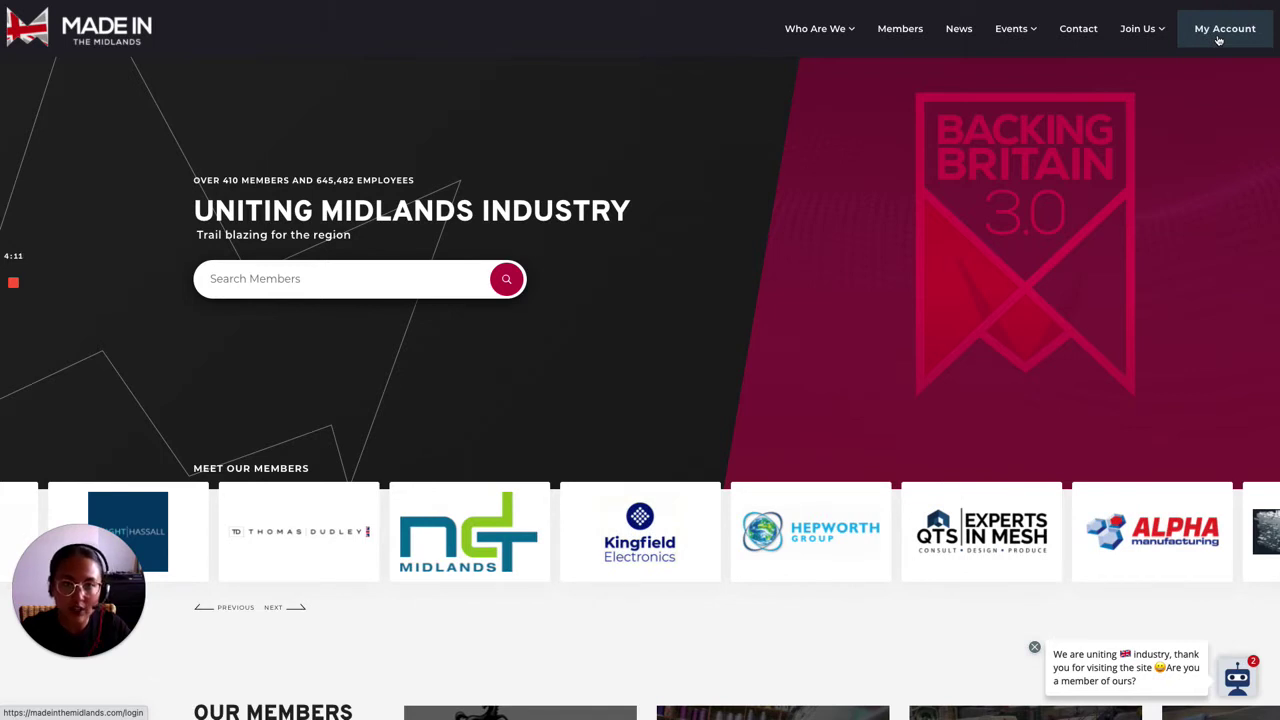
- Switch to the browser tab holding the logged-in member dashboard and show it full screen
{"action": "mouse_move", "coordinate": [818, 29]}
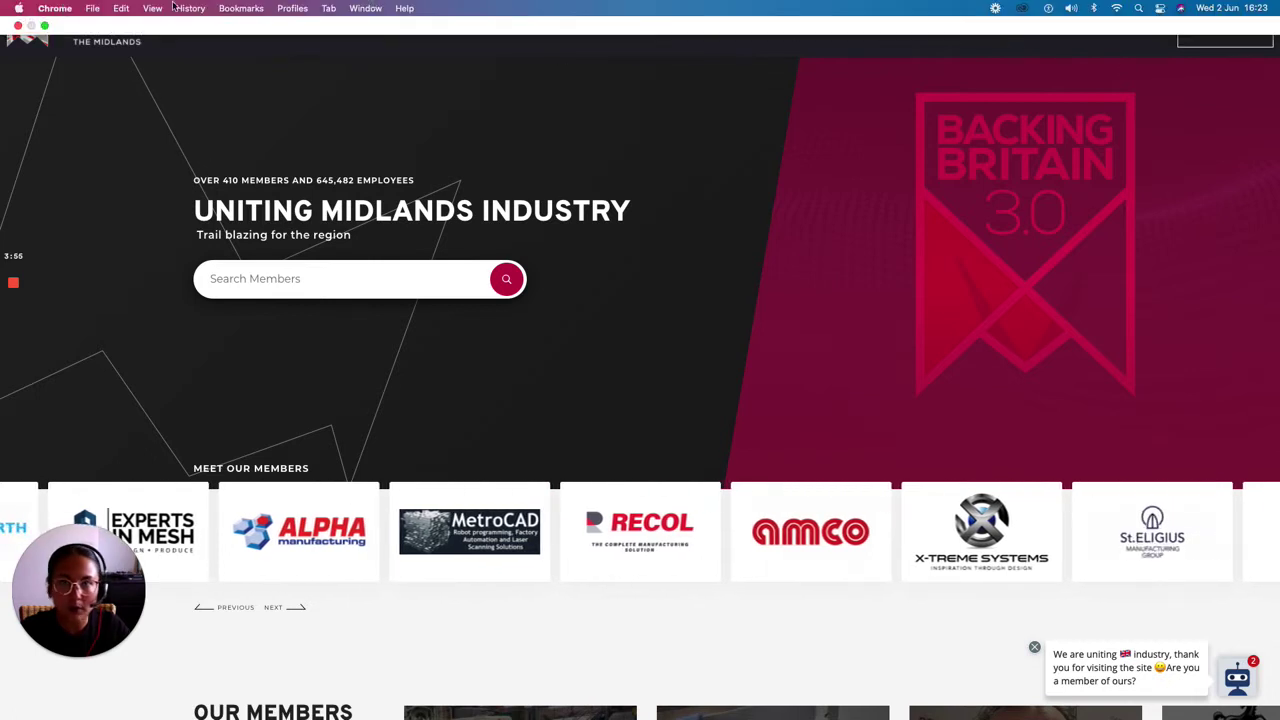
{"action": "left_click", "coordinate": [44, 25]}
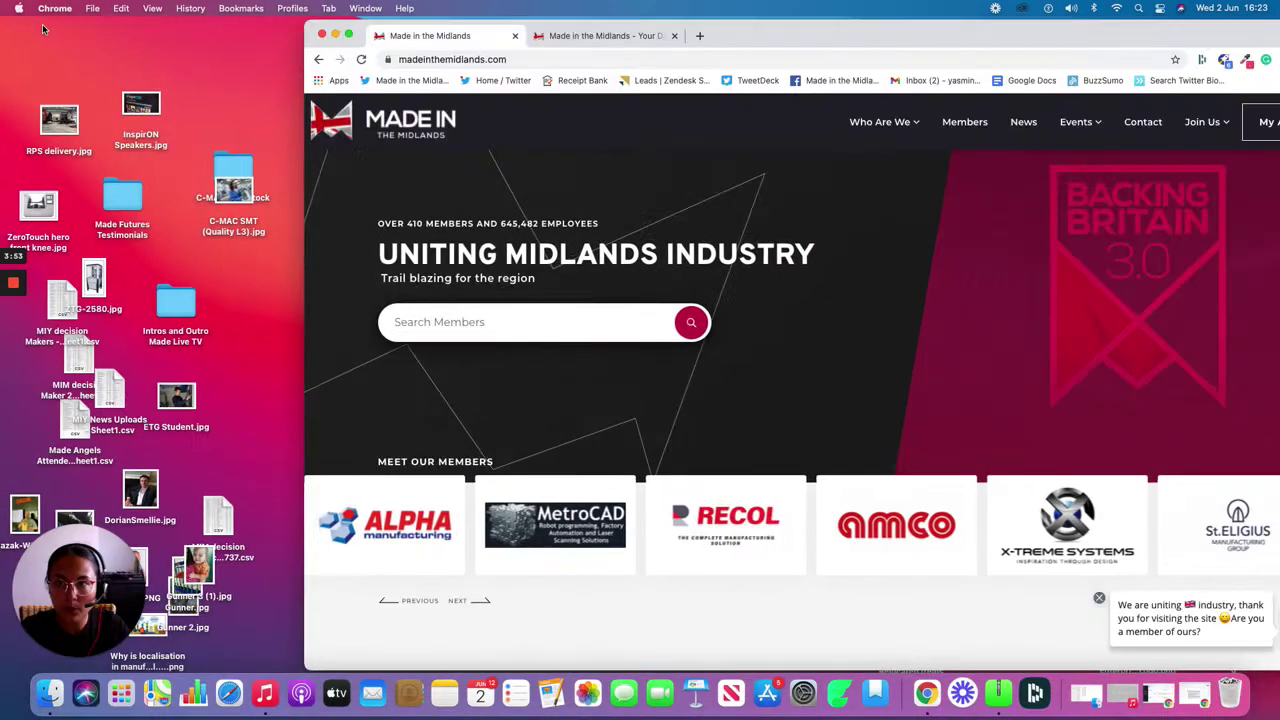
{"action": "left_click", "coordinate": [565, 40]}
{"action": "left_click", "coordinate": [348, 35]}
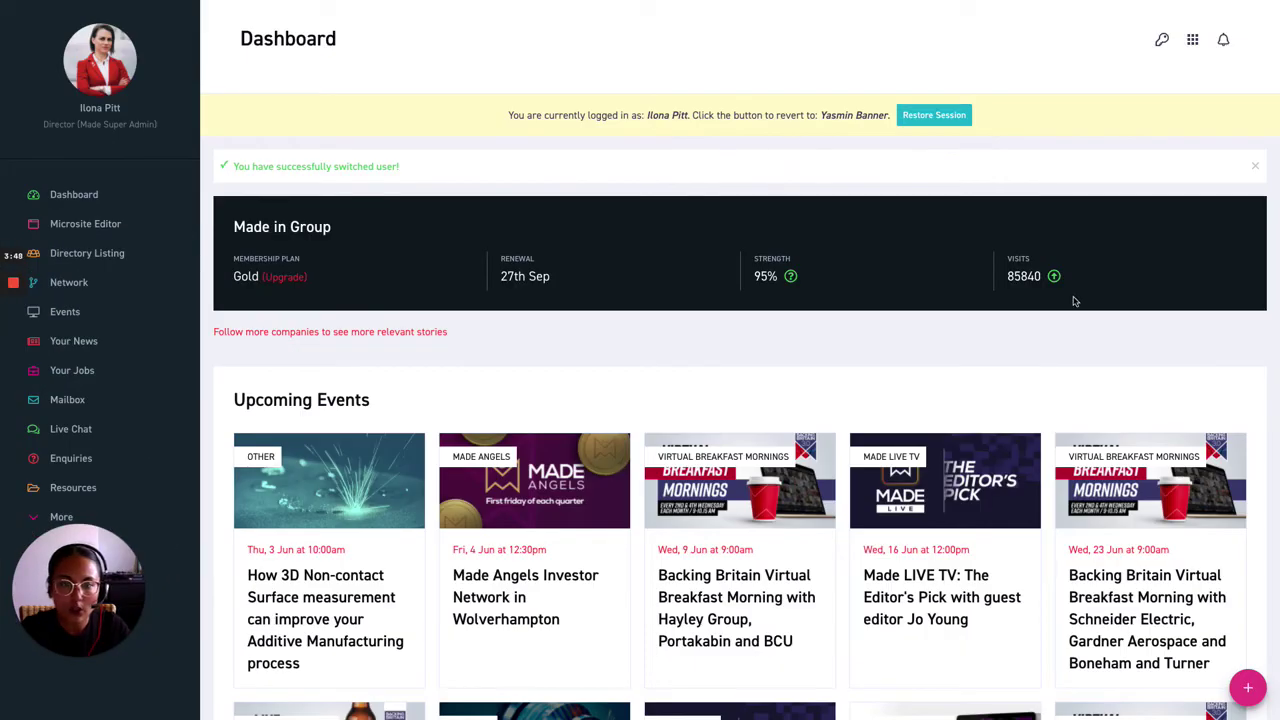
- Look over the dashboard and open the Microsite Editor
{"action": "scroll", "coordinate": [1072, 300], "scroll_direction": "down", "scroll_amount": 1}
{"action": "scroll", "coordinate": [1074, 301], "scroll_direction": "down", "scroll_amount": 2}
{"action": "scroll", "coordinate": [1074, 301], "scroll_direction": "up", "scroll_amount": 3}
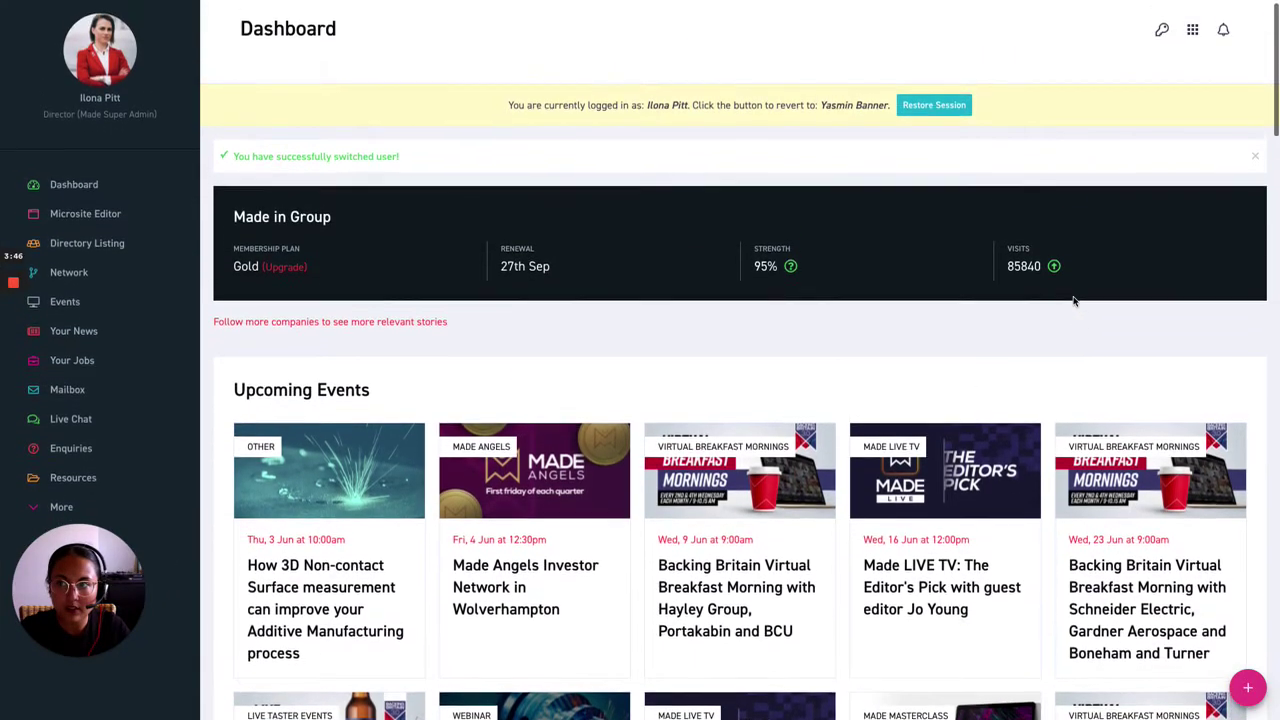
{"action": "scroll", "coordinate": [1074, 301], "scroll_direction": "down", "scroll_amount": 1}
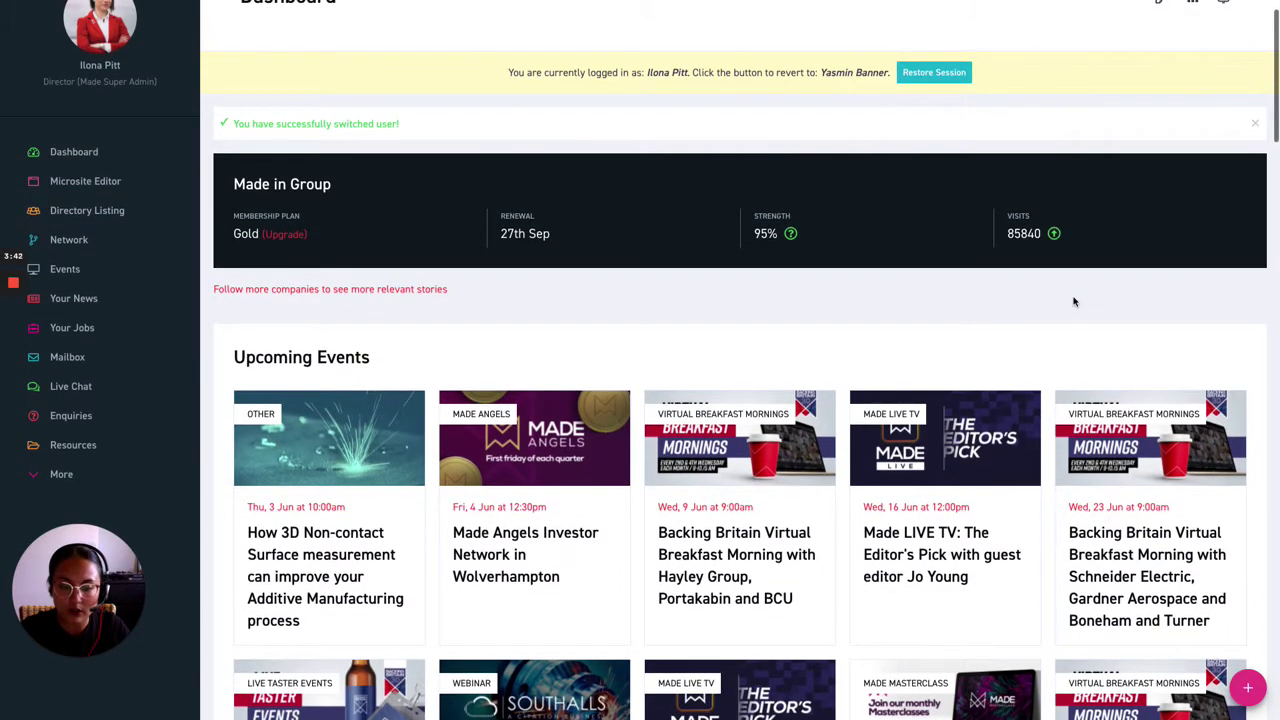
{"action": "scroll", "coordinate": [1074, 301], "scroll_direction": "up", "scroll_amount": 1}
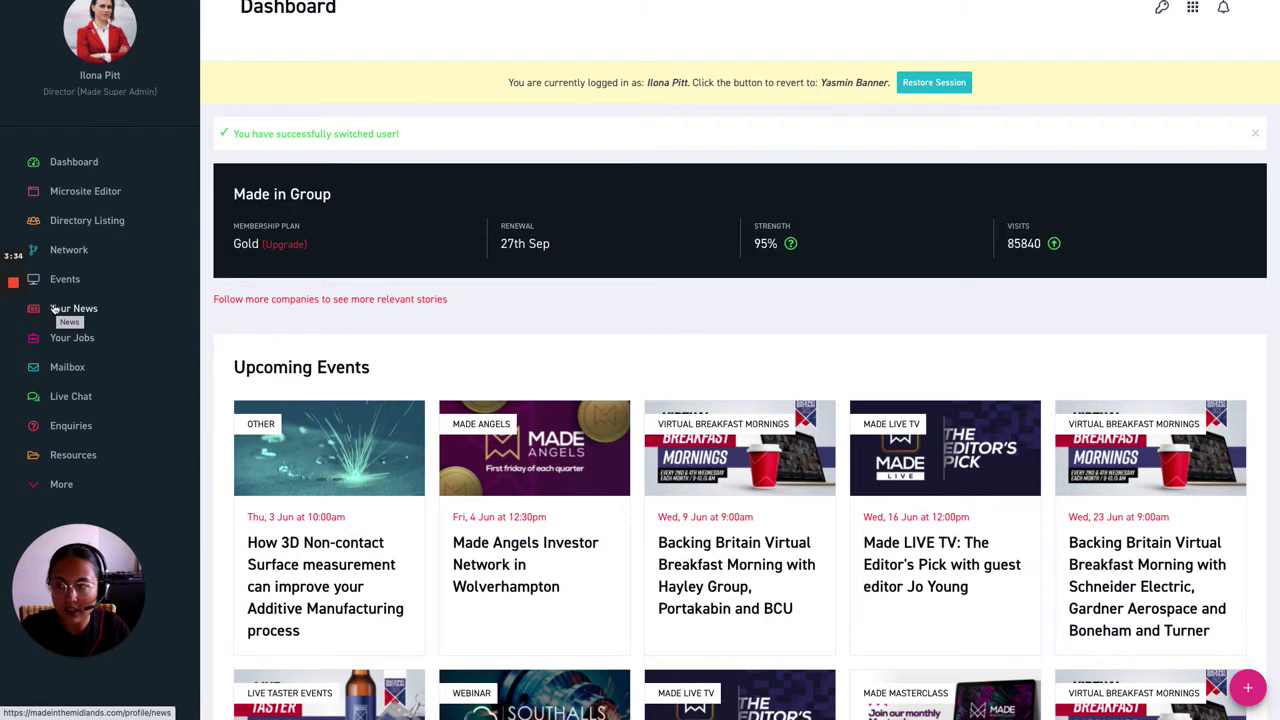
{"action": "left_click", "coordinate": [78, 195]}
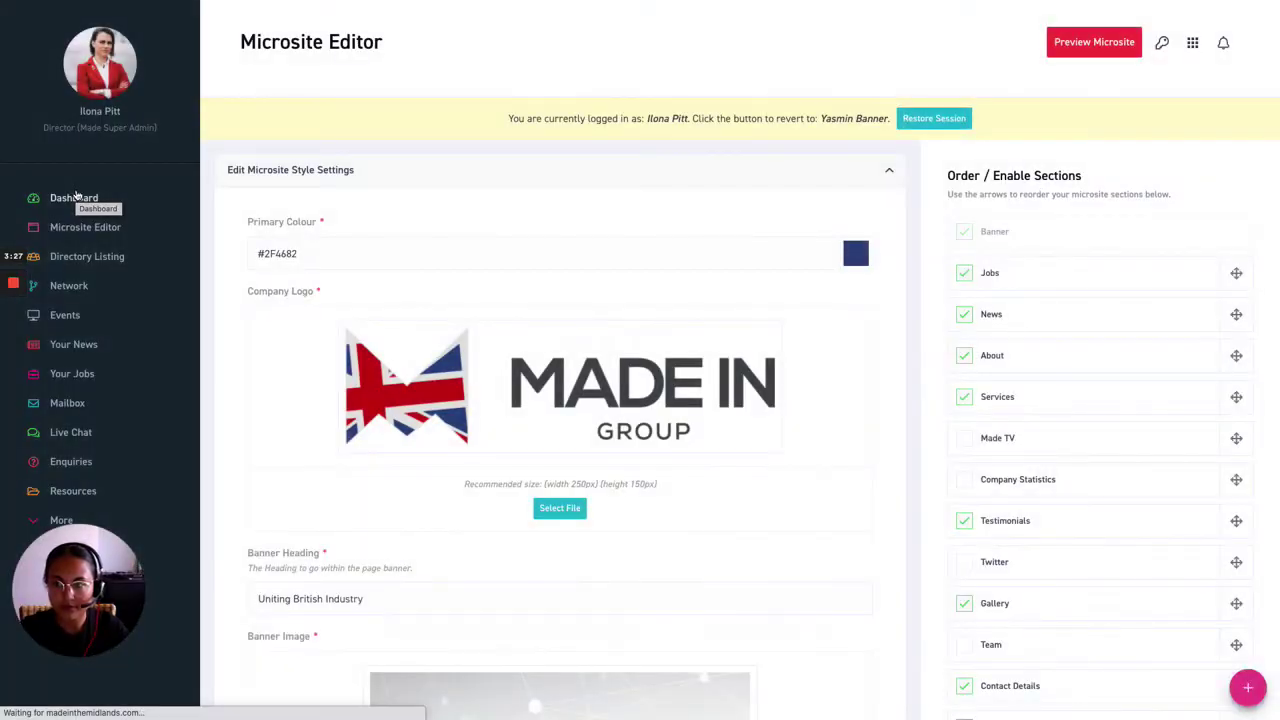
- Expand the Edit Live Chat section near the end of the Microsite Editor
{"action": "scroll", "coordinate": [578, 304], "scroll_direction": "down", "scroll_amount": 1}
{"action": "scroll", "coordinate": [578, 304], "scroll_direction": "down", "scroll_amount": 5}
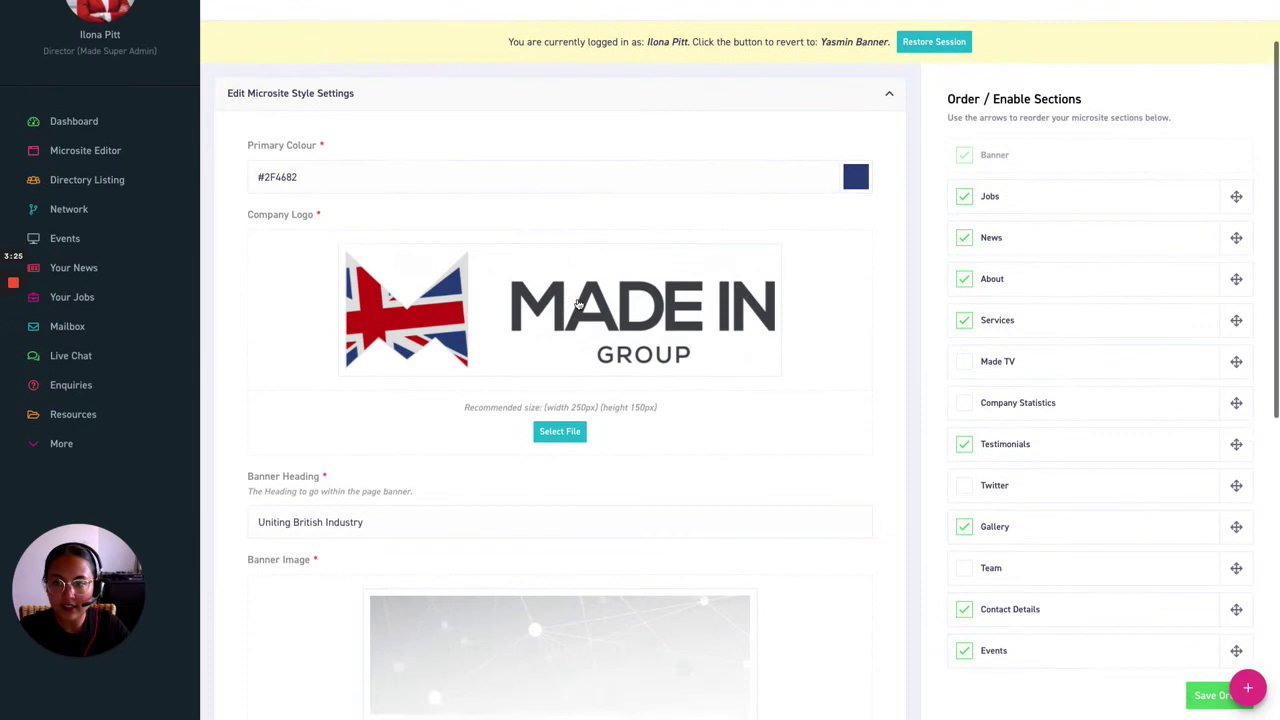
{"action": "scroll", "coordinate": [578, 304], "scroll_direction": "down", "scroll_amount": 1}
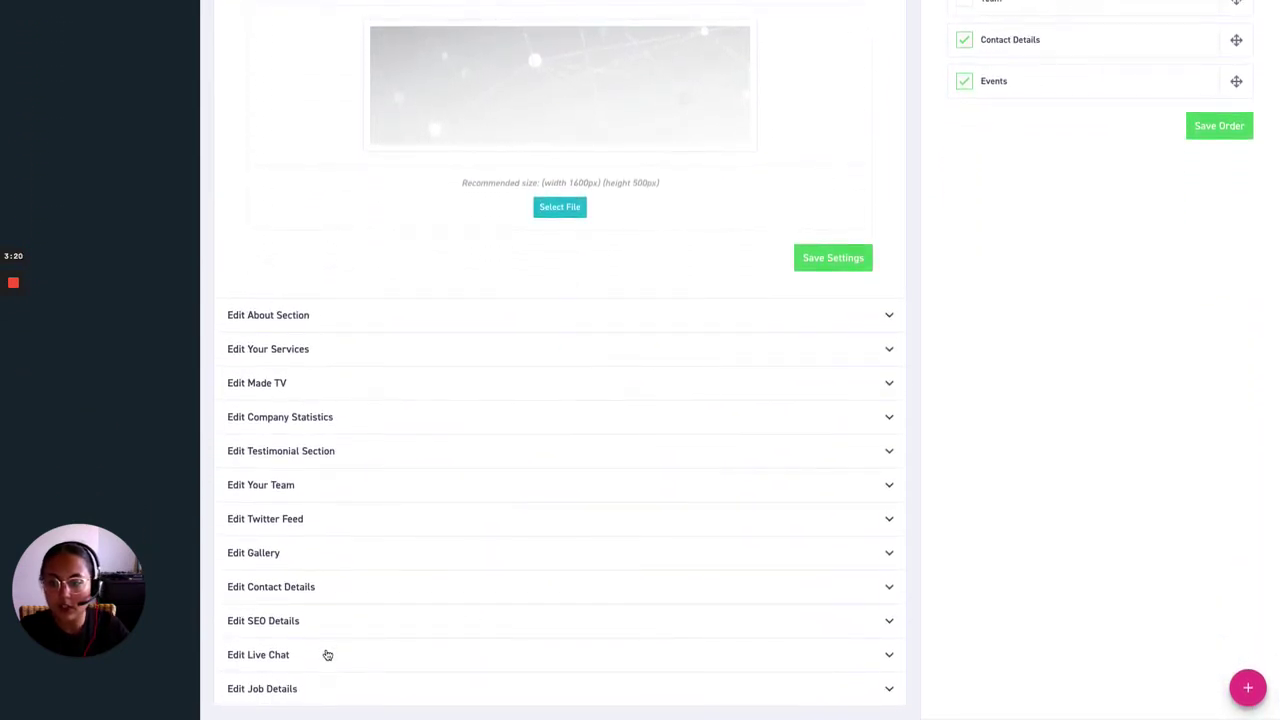
{"action": "left_click", "coordinate": [324, 650]}
{"action": "scroll", "coordinate": [450, 465], "scroll_direction": "down", "scroll_amount": 2}
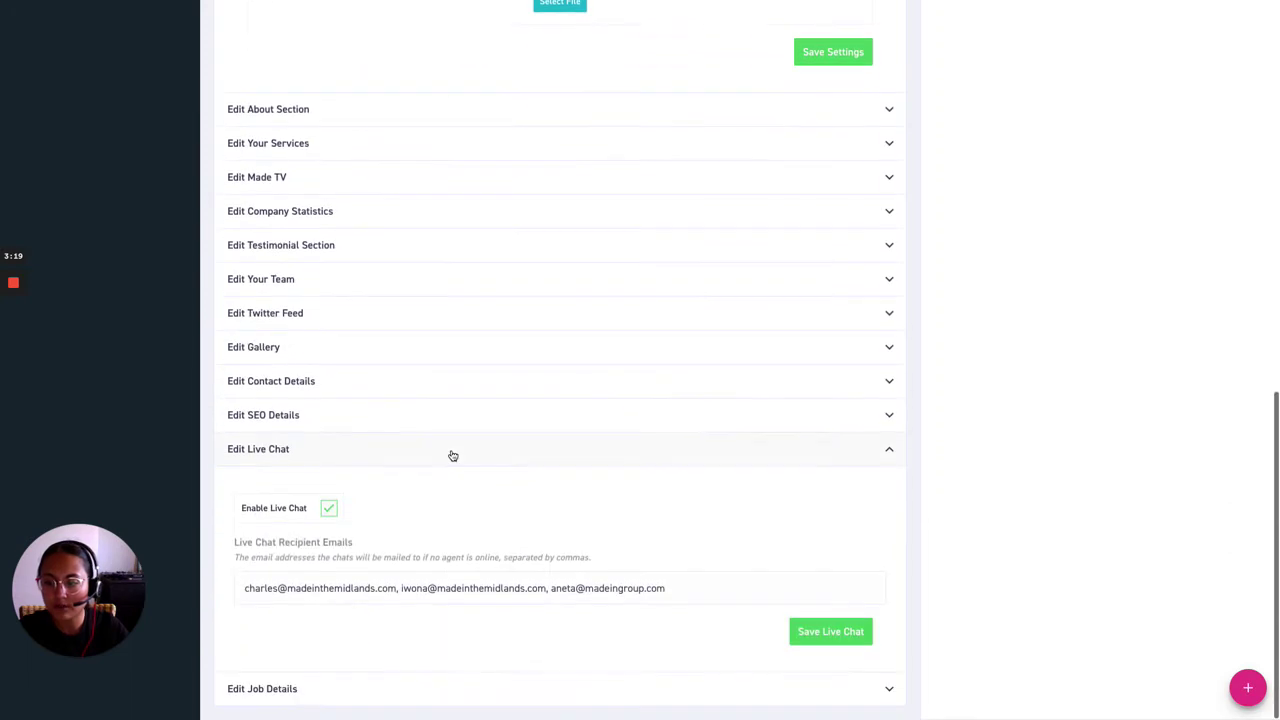
- Switch the Enable Live Chat option off and back on
{"action": "left_click", "coordinate": [332, 513]}
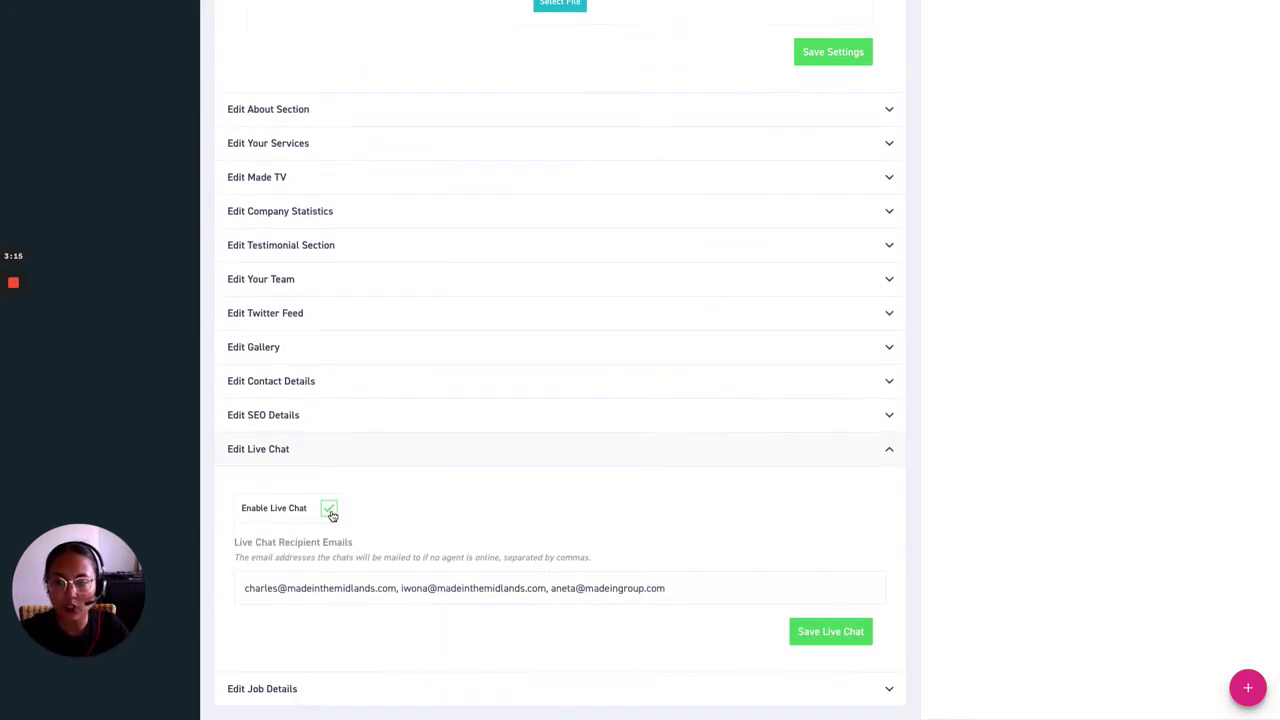
{"action": "left_click", "coordinate": [331, 513]}
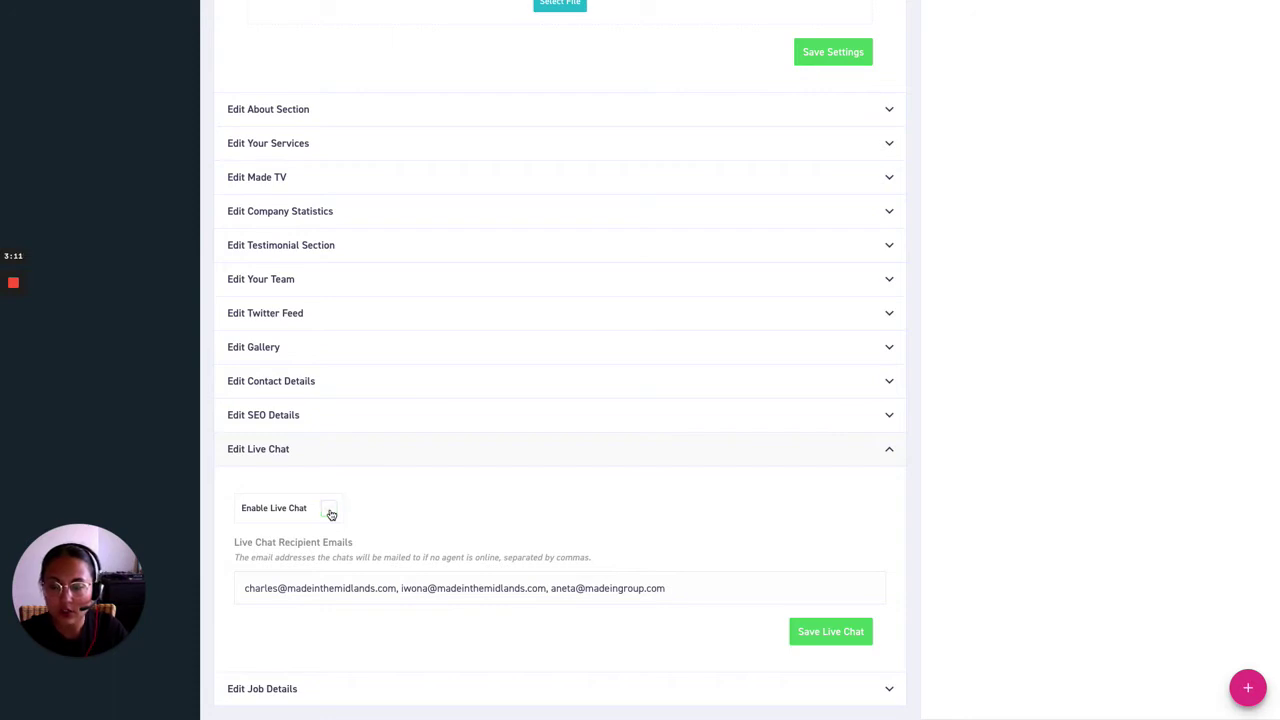
{"action": "left_click", "coordinate": [331, 513]}
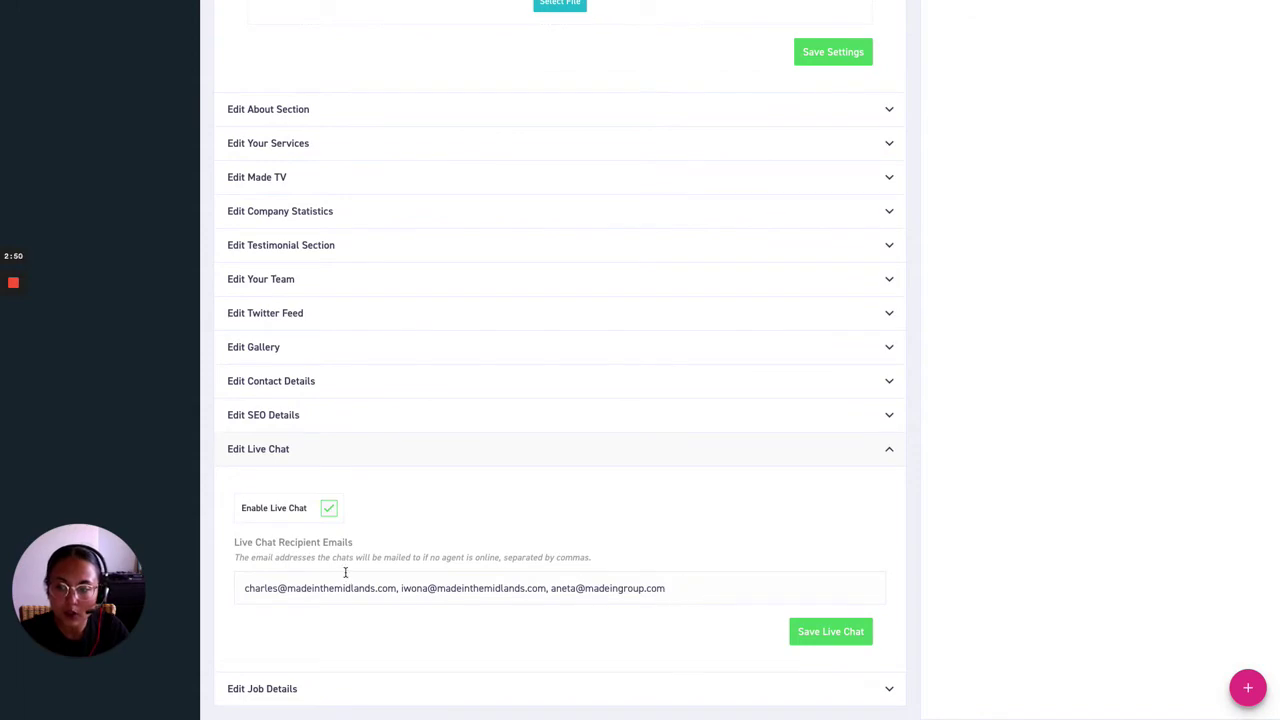
- Check the comma-separated list of Live Chat recipient emails and save the Live Chat section
{"action": "left_click", "coordinate": [399, 591]}
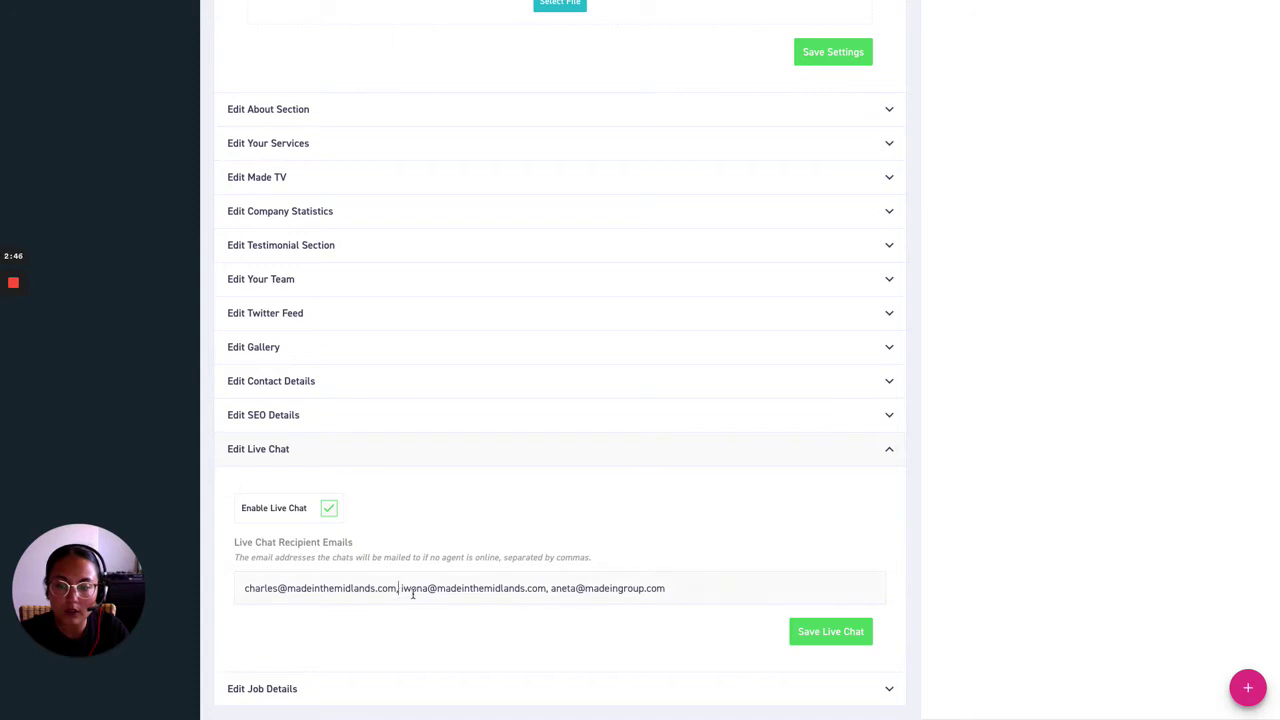
{"action": "left_click", "coordinate": [549, 588]}
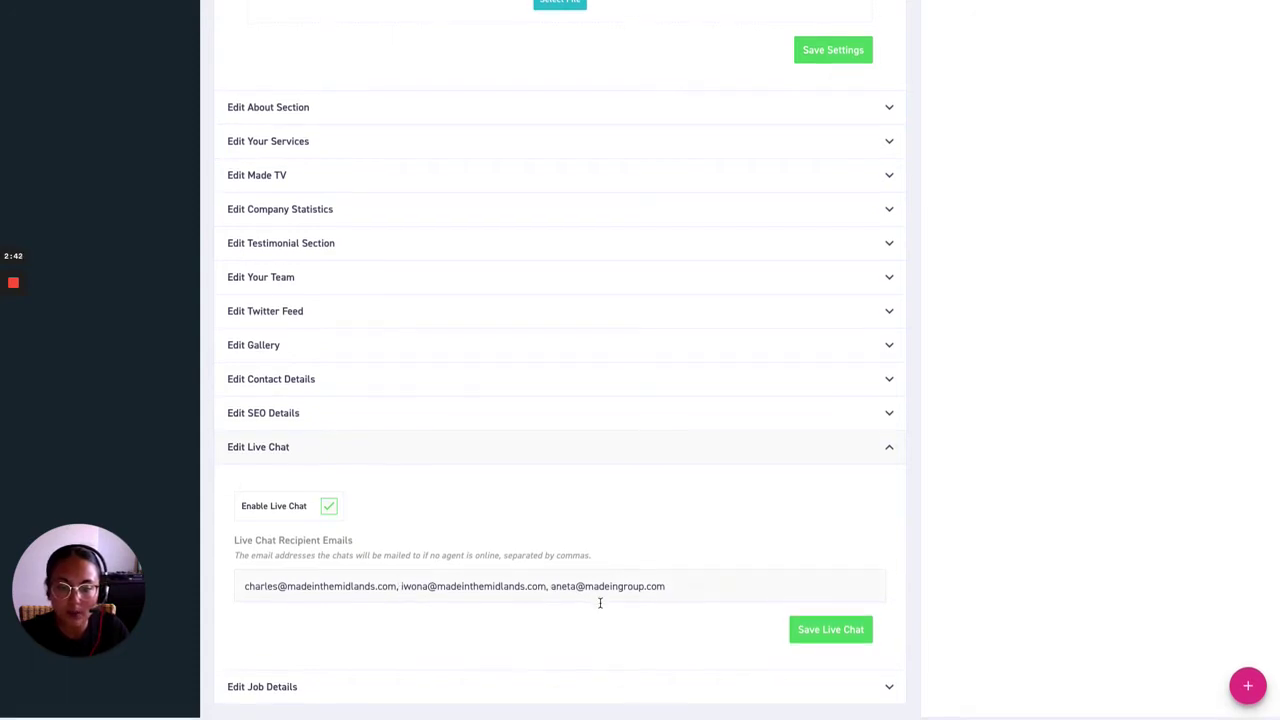
{"action": "left_click", "coordinate": [829, 637]}
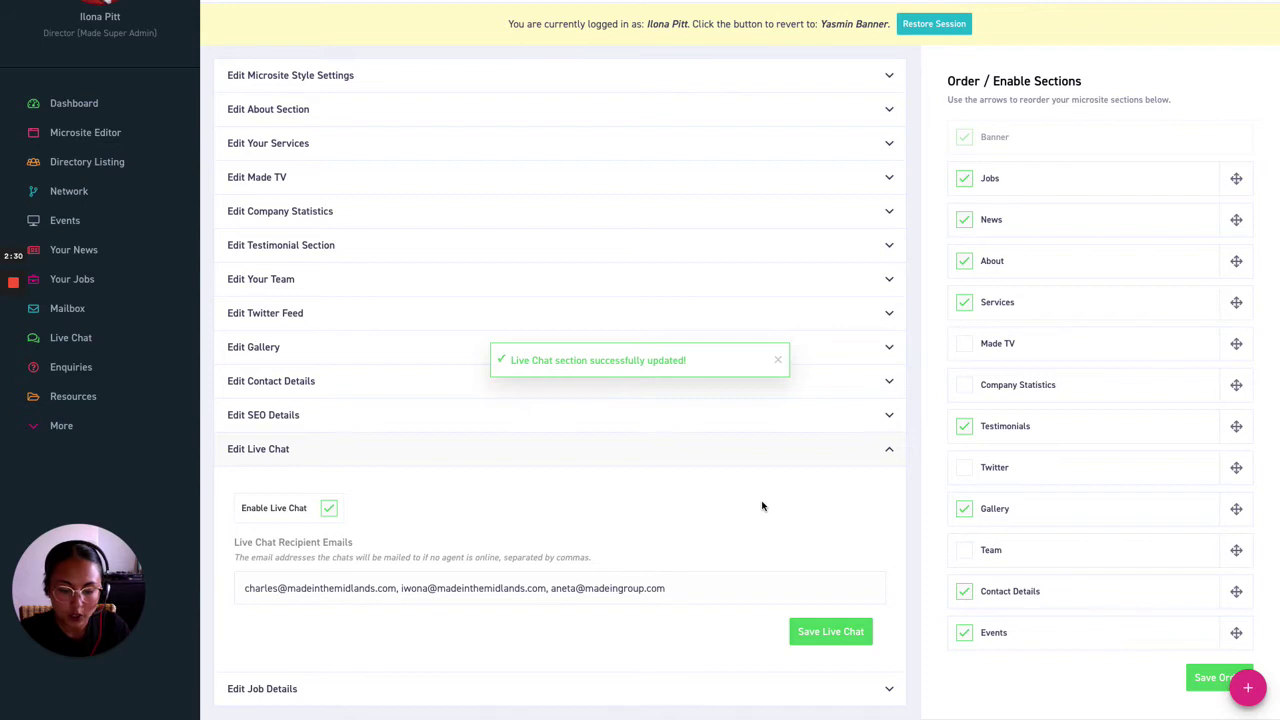
- Open the Live Chat inbox and browse the conversation list down to its oldest contacts
{"action": "scroll", "coordinate": [762, 506], "scroll_direction": "up", "scroll_amount": 1}
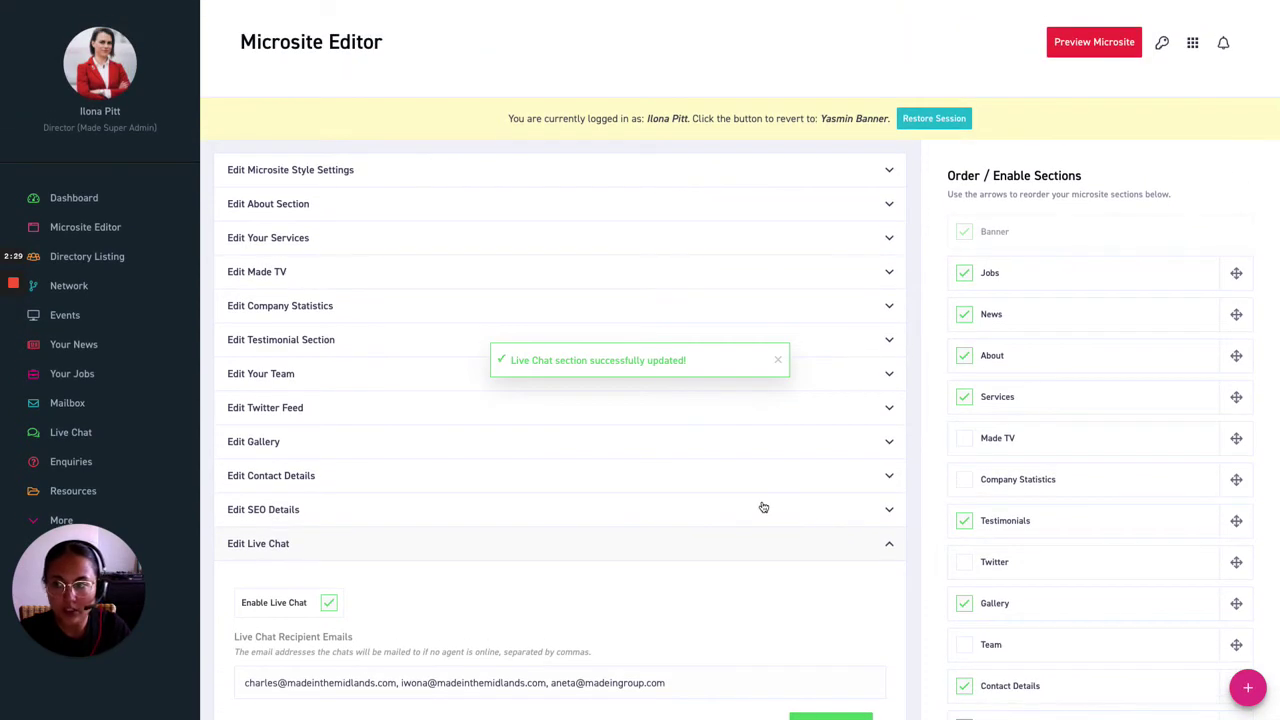
{"action": "left_click", "coordinate": [73, 435]}
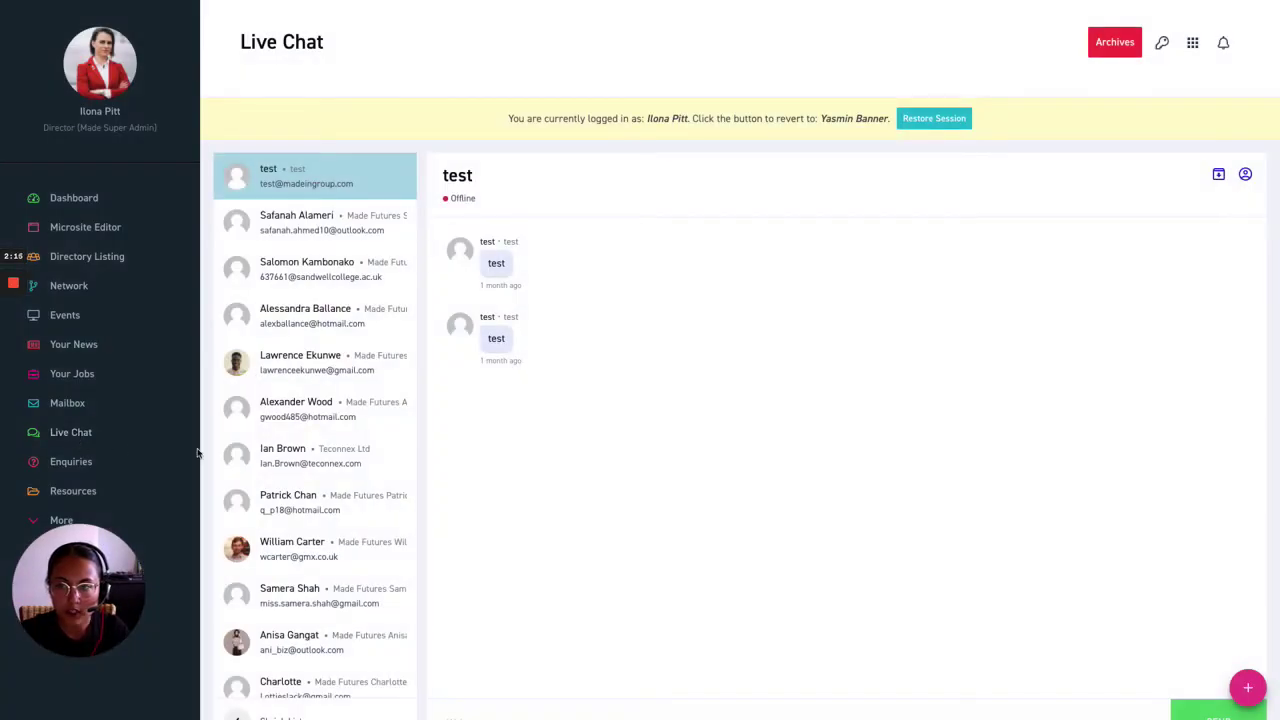
{"action": "scroll", "coordinate": [313, 462], "scroll_direction": "down", "scroll_amount": 10}
{"action": "scroll", "coordinate": [313, 462], "scroll_direction": "down", "scroll_amount": 4}
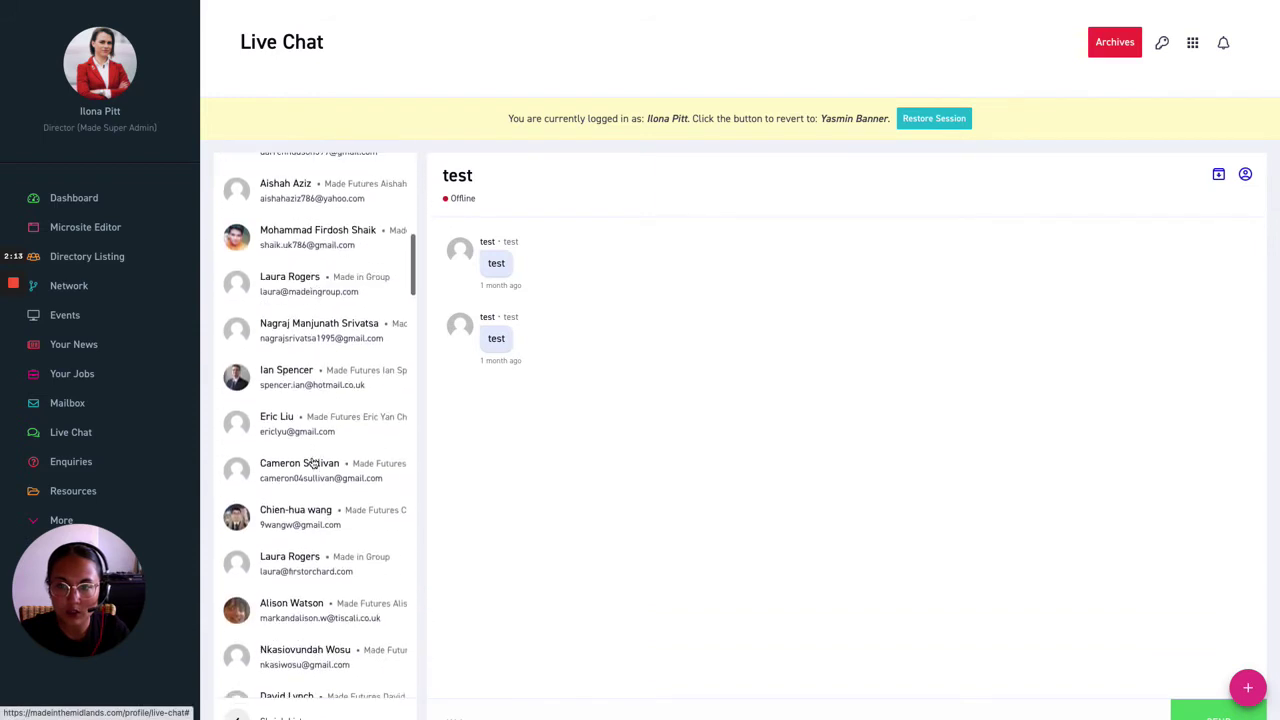
{"action": "scroll", "coordinate": [313, 462], "scroll_direction": "up", "scroll_amount": 1}
{"action": "scroll", "coordinate": [313, 462], "scroll_direction": "up", "scroll_amount": 6}
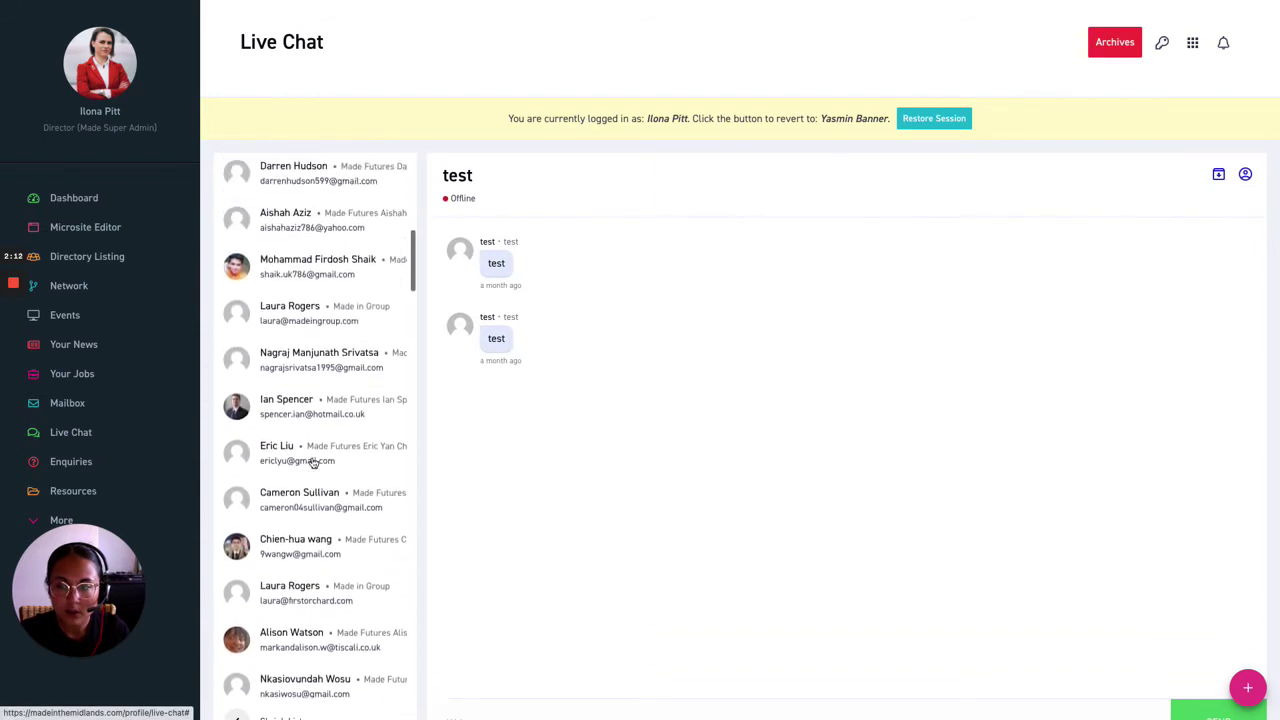
{"action": "scroll", "coordinate": [313, 462], "scroll_direction": "down", "scroll_amount": 7}
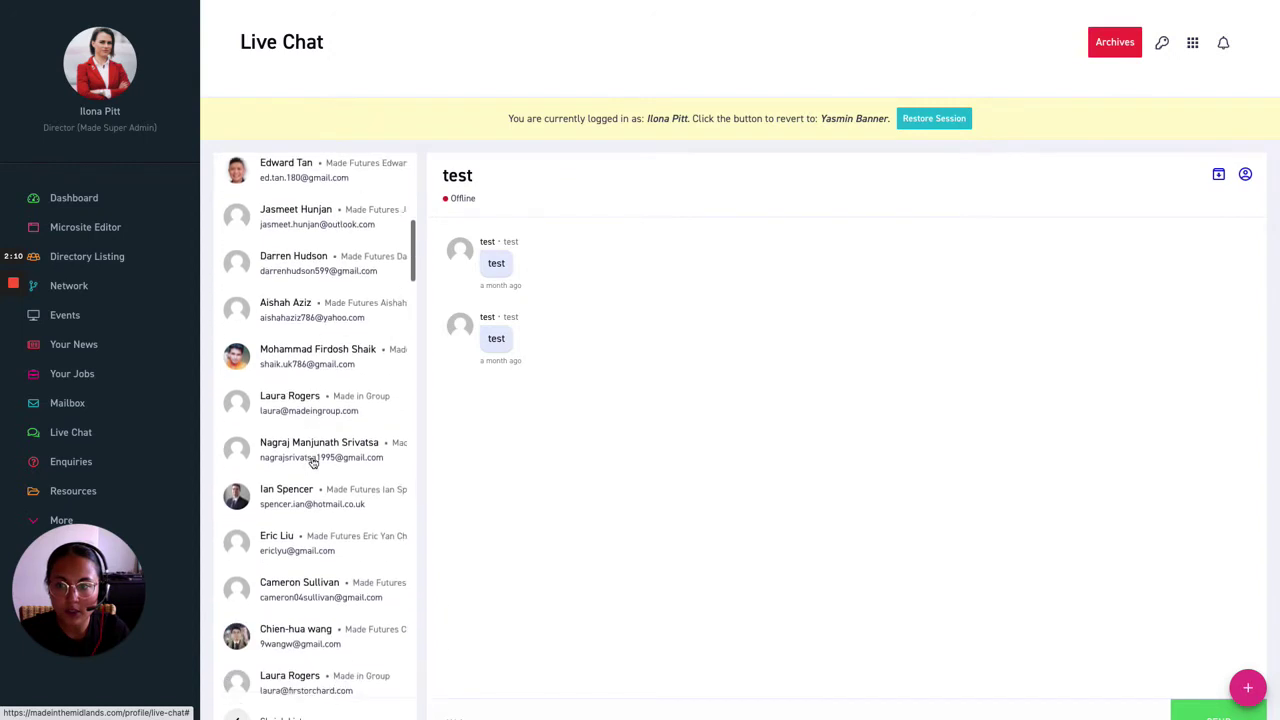
{"action": "scroll", "coordinate": [313, 462], "scroll_direction": "down", "scroll_amount": 6}
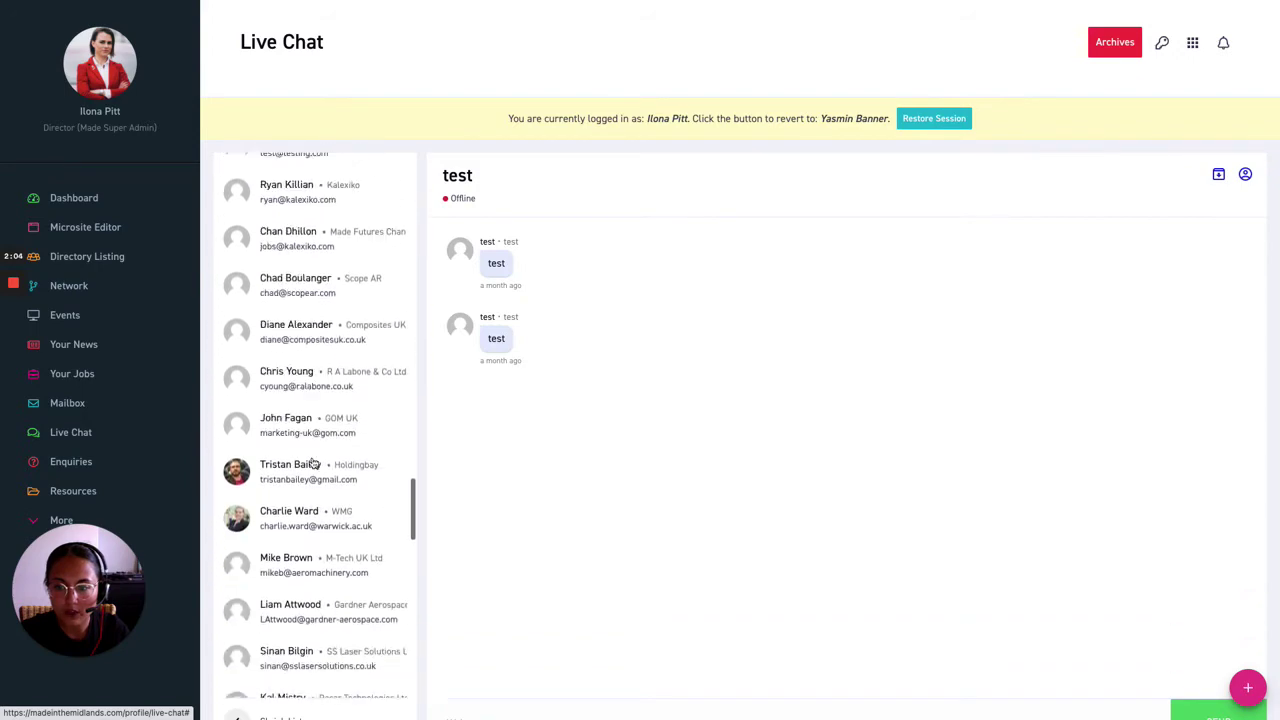
{"action": "scroll", "coordinate": [313, 462], "scroll_direction": "down", "scroll_amount": 5}
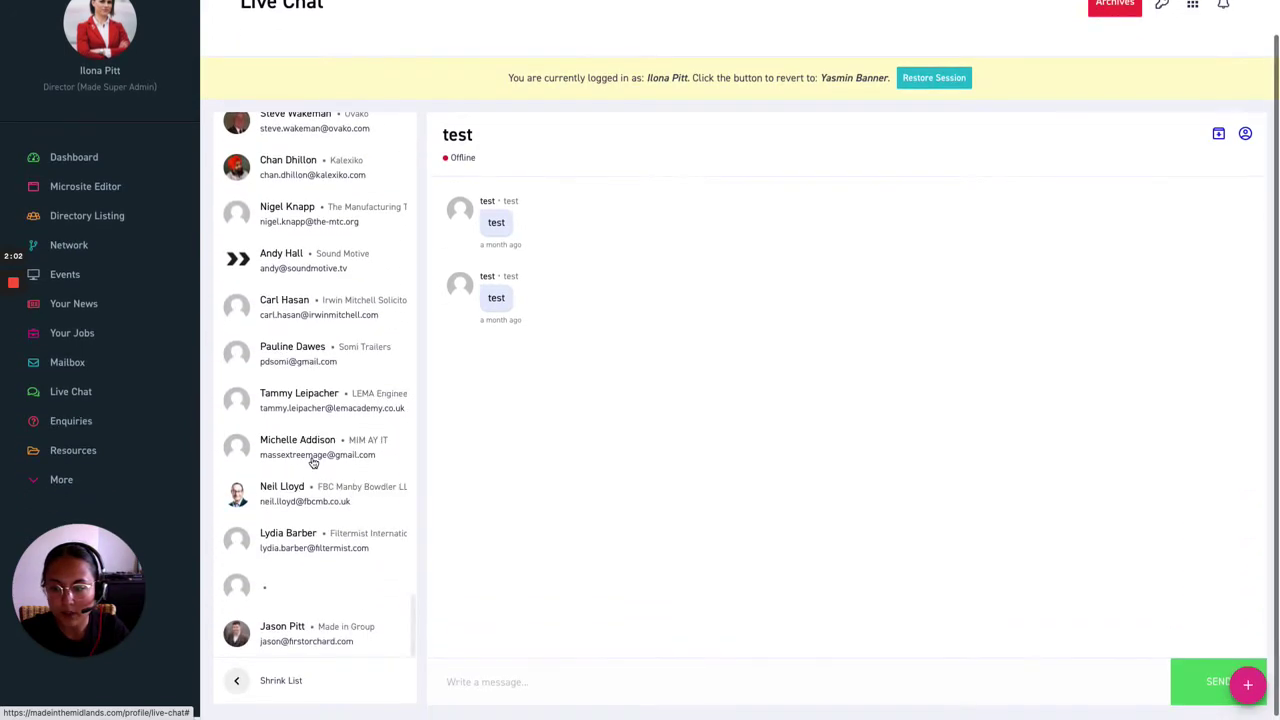
- Shrink and re-expand the conversation list, and browse back up through the contacts and their companies
{"action": "left_click", "coordinate": [234, 685]}
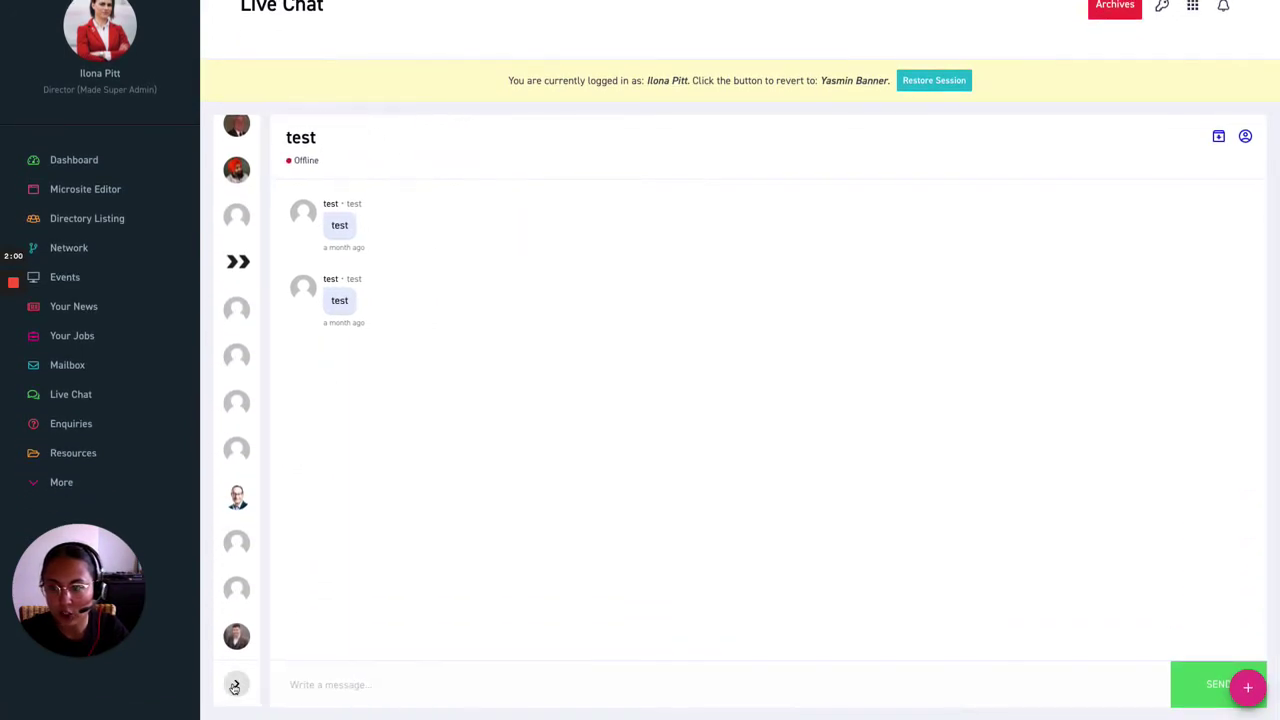
{"action": "left_click", "coordinate": [234, 685]}
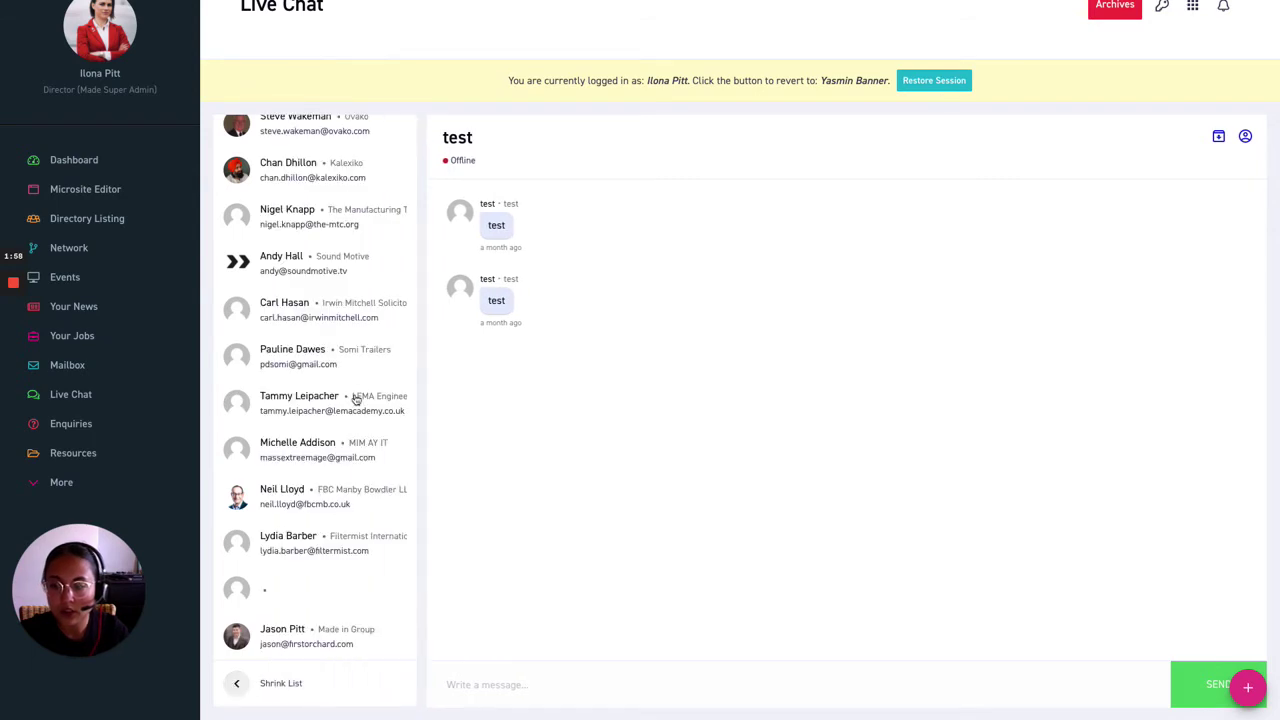
{"action": "scroll", "coordinate": [344, 420], "scroll_direction": "up", "scroll_amount": 5}
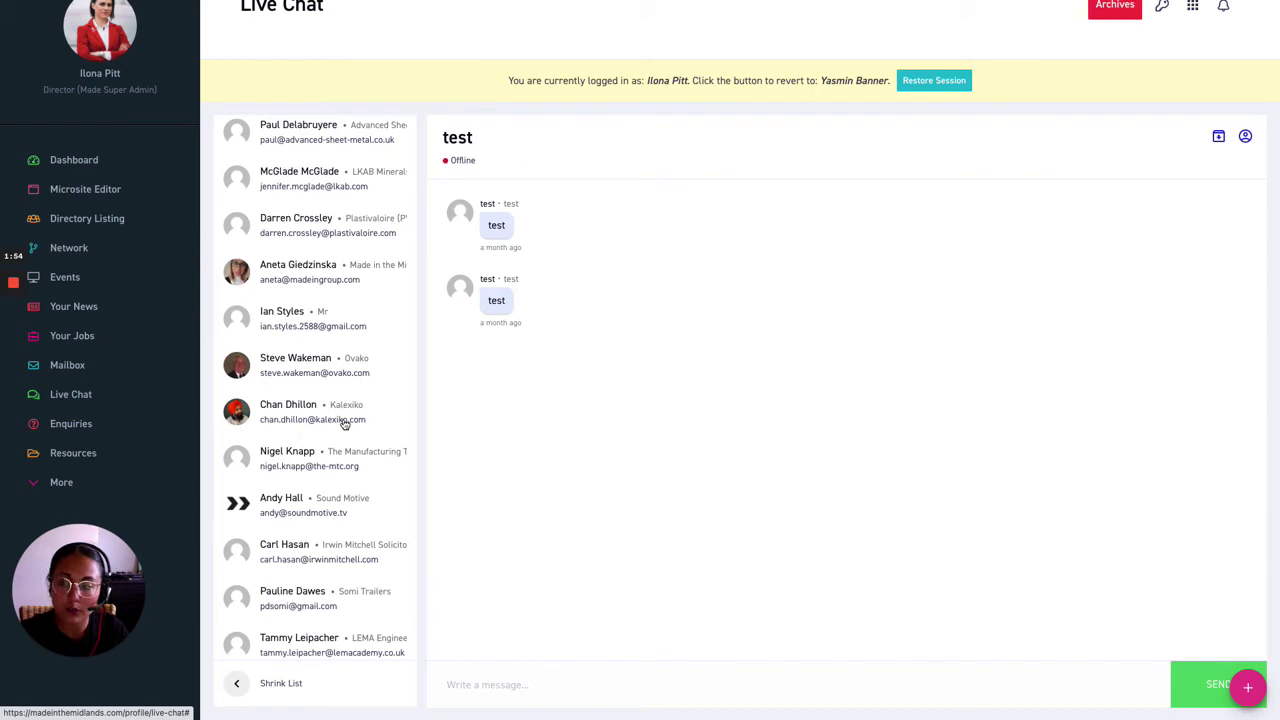
{"action": "scroll", "coordinate": [344, 422], "scroll_direction": "up", "scroll_amount": 3}
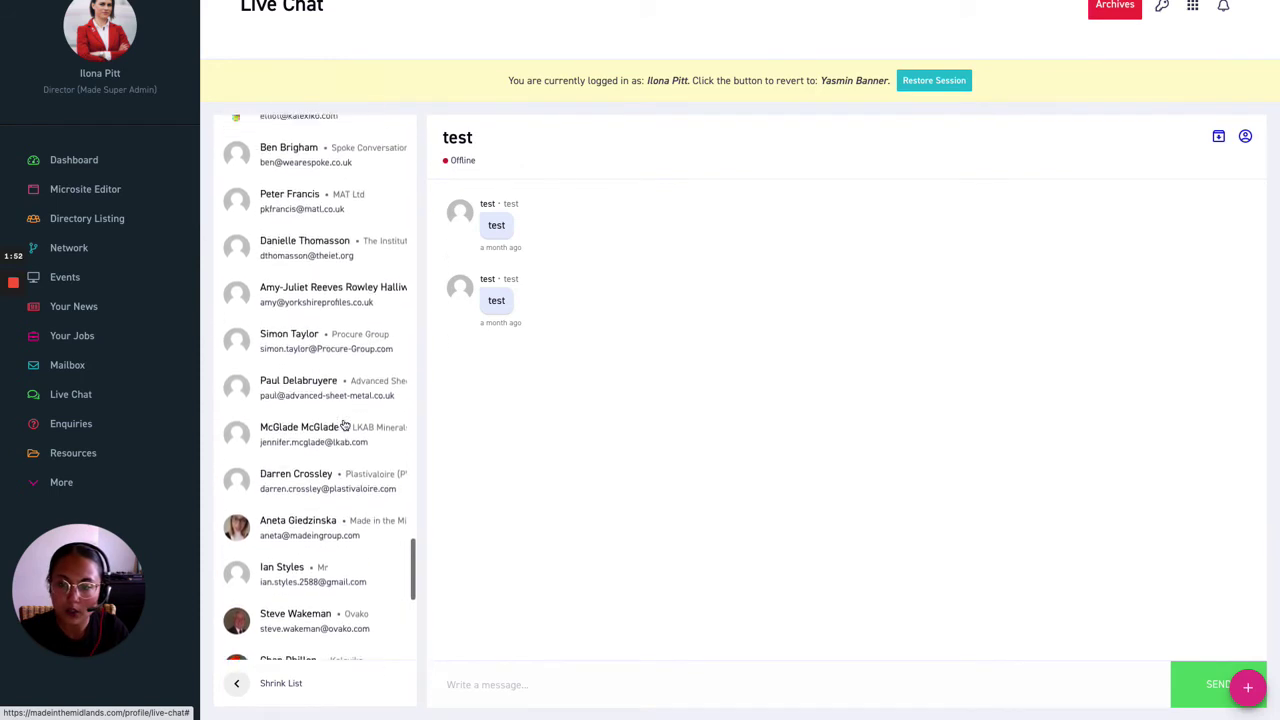
{"action": "scroll", "coordinate": [344, 425], "scroll_direction": "up", "scroll_amount": 5}
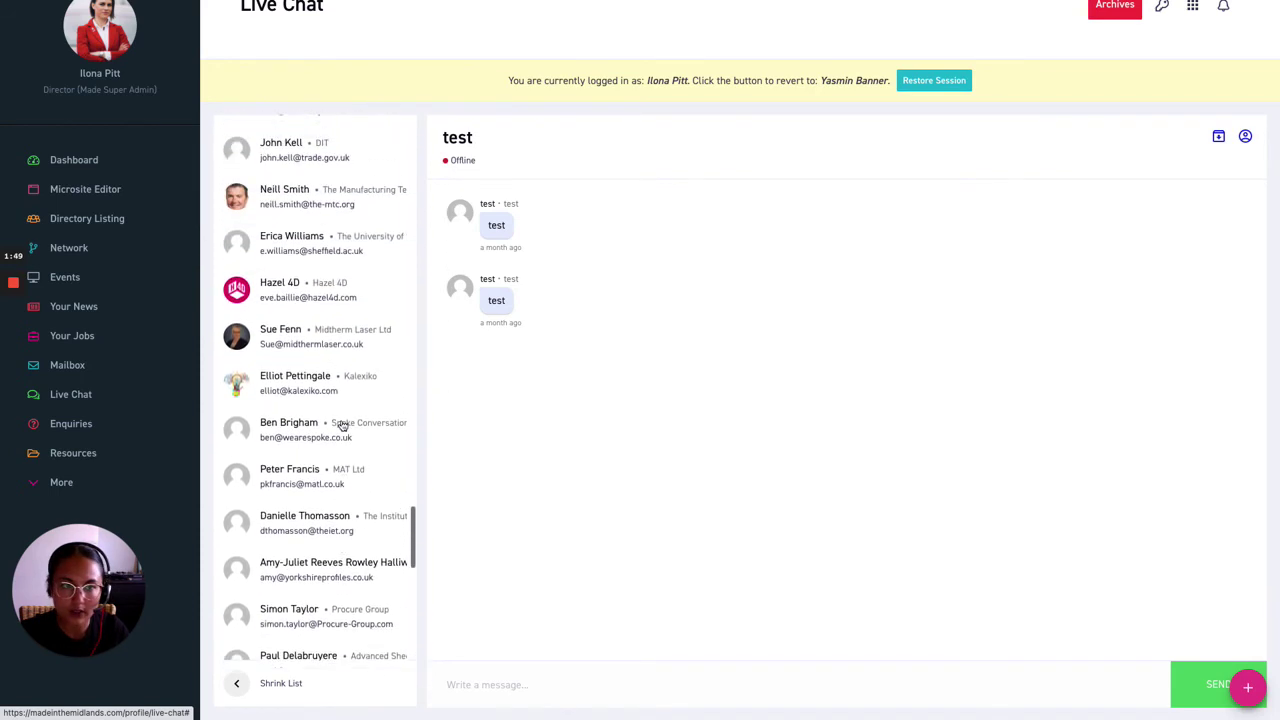
{"action": "scroll", "coordinate": [342, 425], "scroll_direction": "up", "scroll_amount": 1}
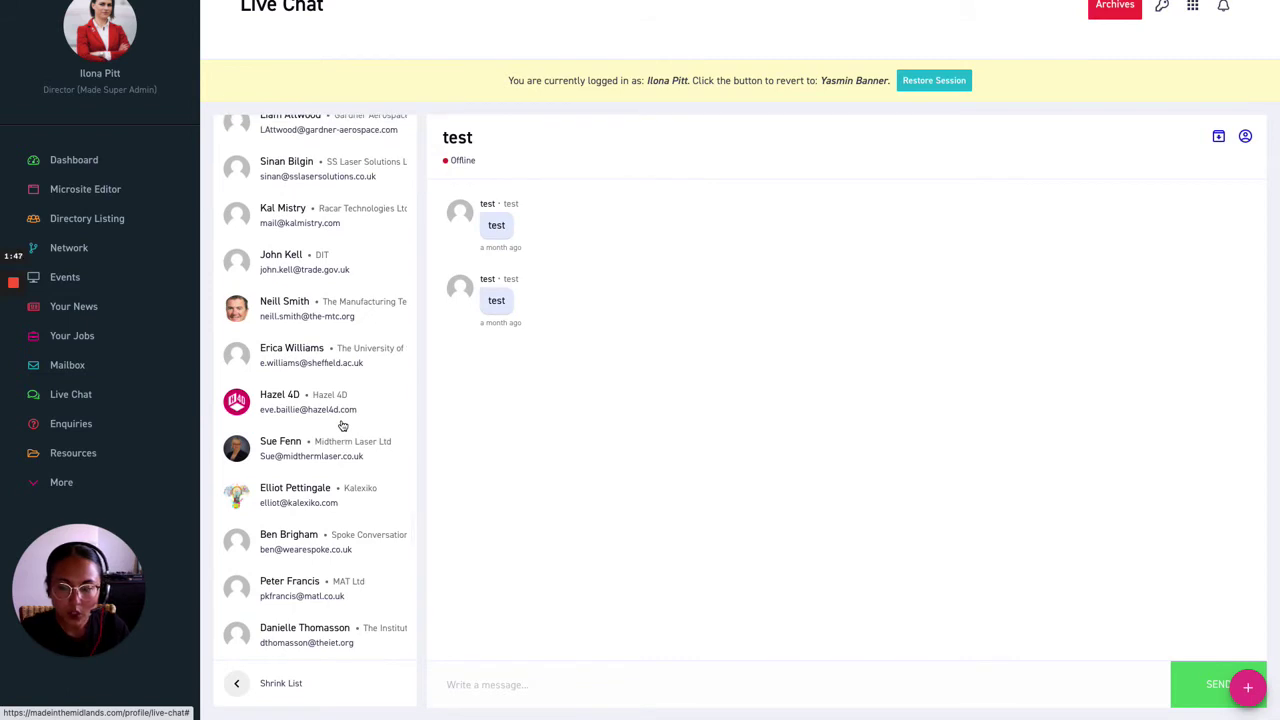
{"action": "scroll", "coordinate": [342, 425], "scroll_direction": "up", "scroll_amount": 1}
{"action": "scroll", "coordinate": [342, 425], "scroll_direction": "up", "scroll_amount": 1}
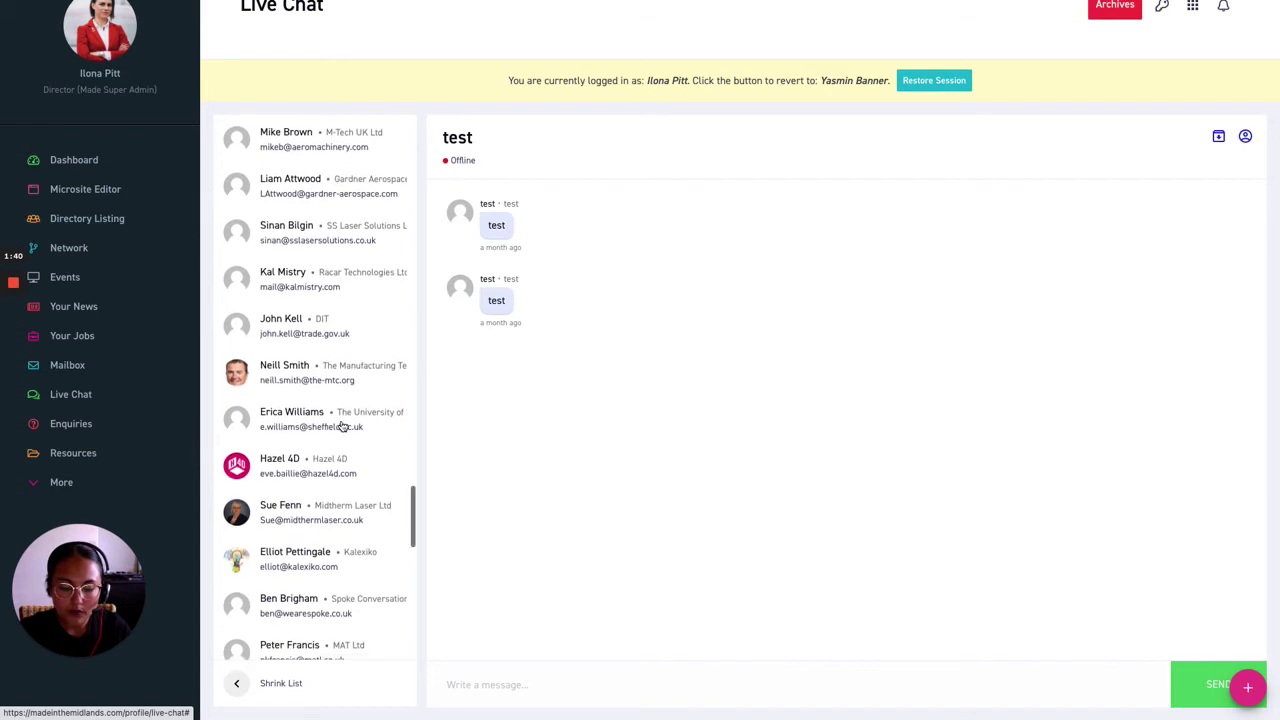
{"action": "scroll", "coordinate": [342, 426], "scroll_direction": "up", "scroll_amount": 3}
{"action": "scroll", "coordinate": [342, 426], "scroll_direction": "up", "scroll_amount": 8}
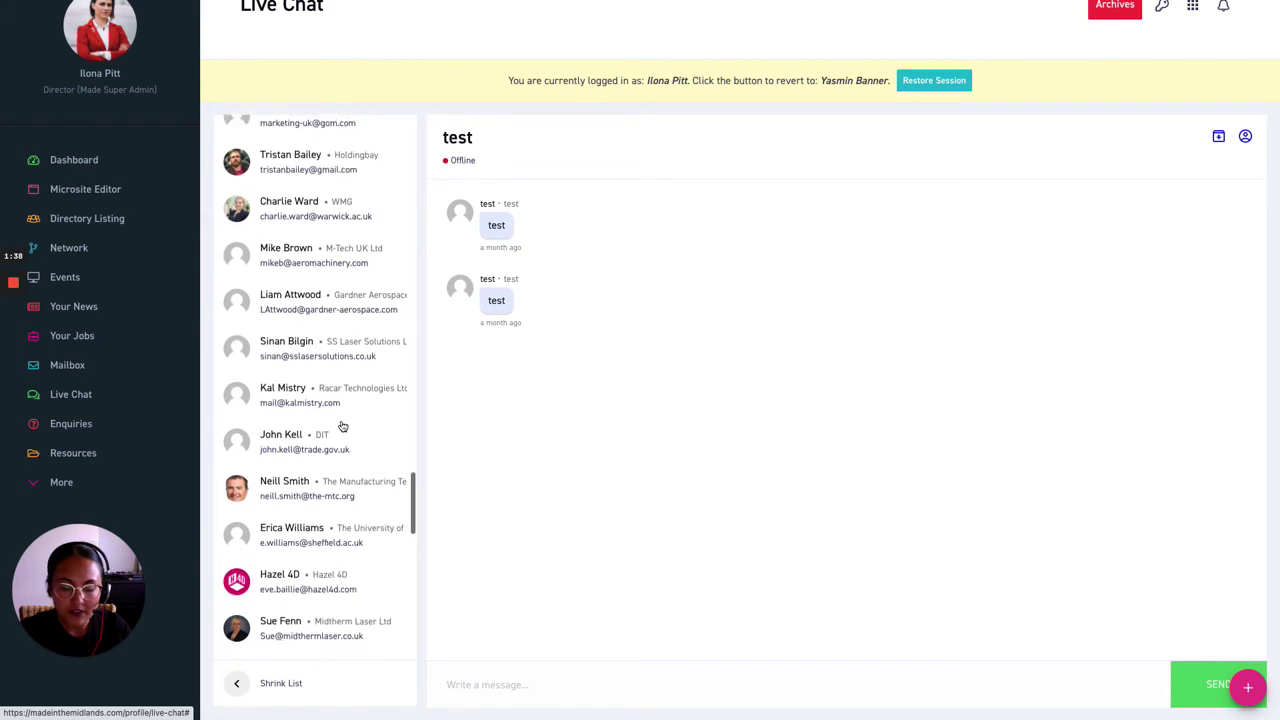
{"action": "scroll", "coordinate": [342, 426], "scroll_direction": "up", "scroll_amount": 10}
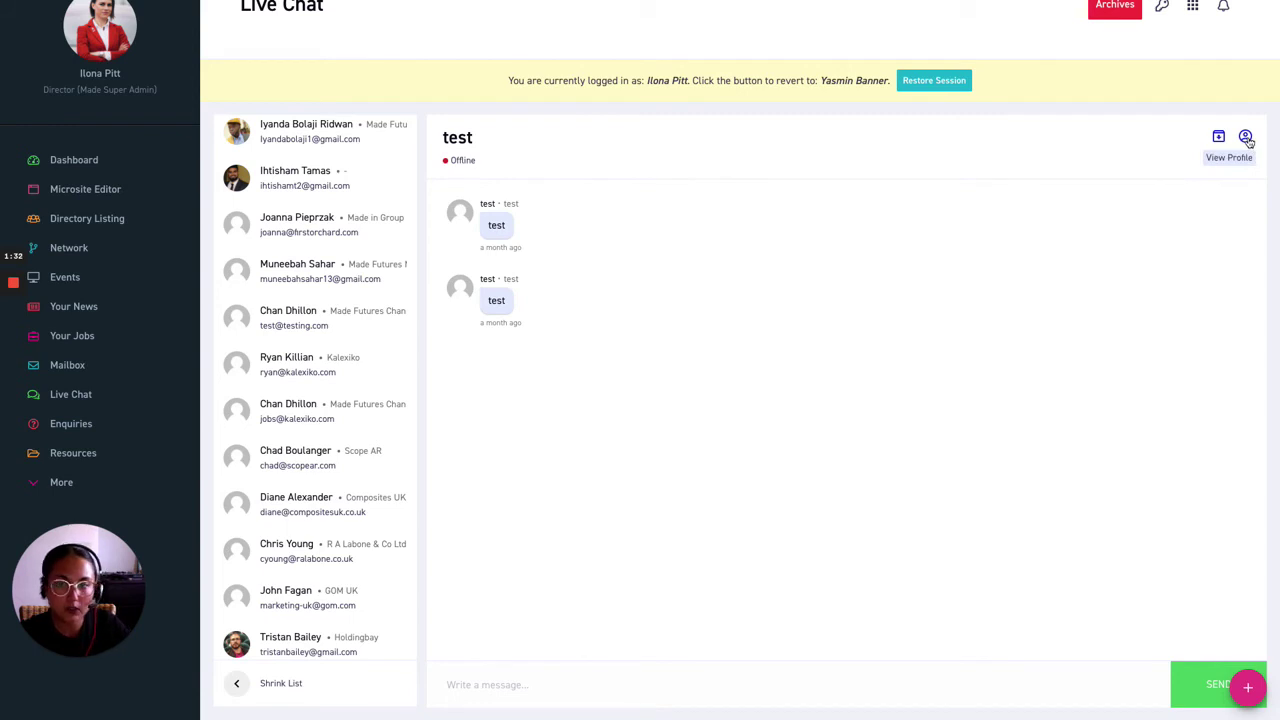
- Open the profile of the "test" chat contact and examine its email, company, microsite and membership details
{"action": "scroll", "coordinate": [1220, 214], "scroll_direction": "down", "scroll_amount": 1}
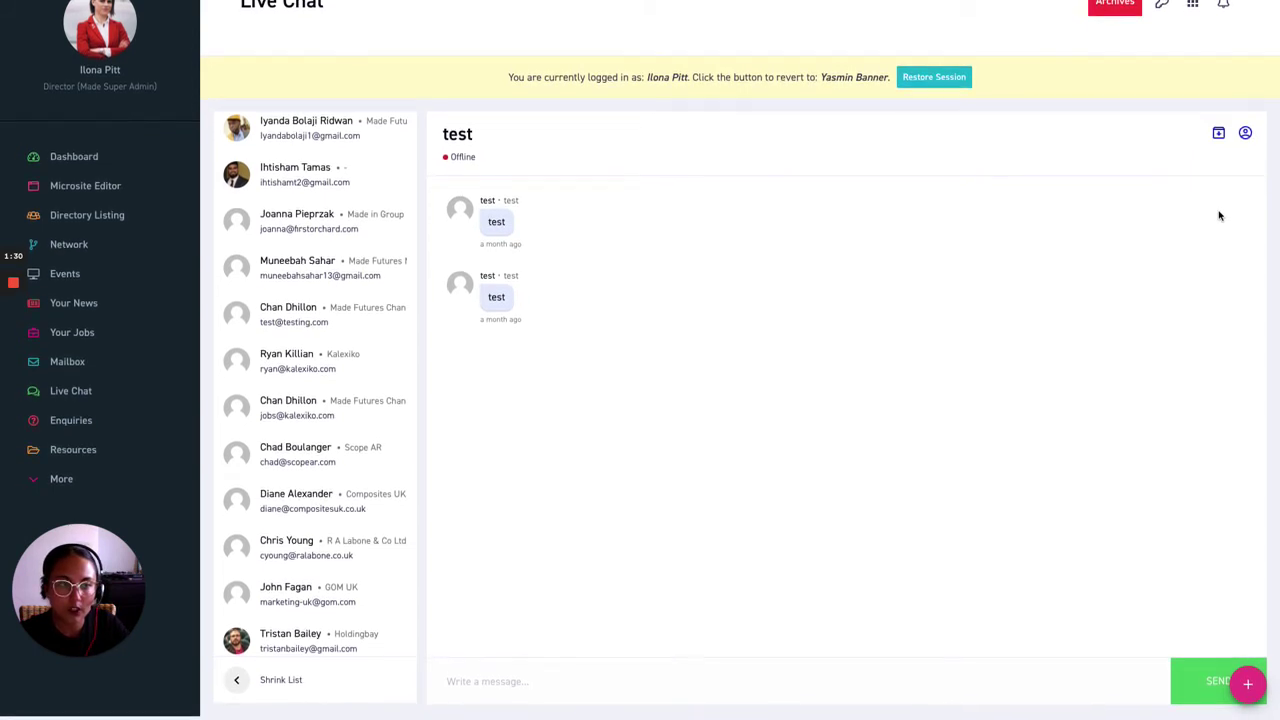
{"action": "scroll", "coordinate": [1232, 180], "scroll_direction": "up", "scroll_amount": 1}
{"action": "left_click", "coordinate": [1245, 133]}
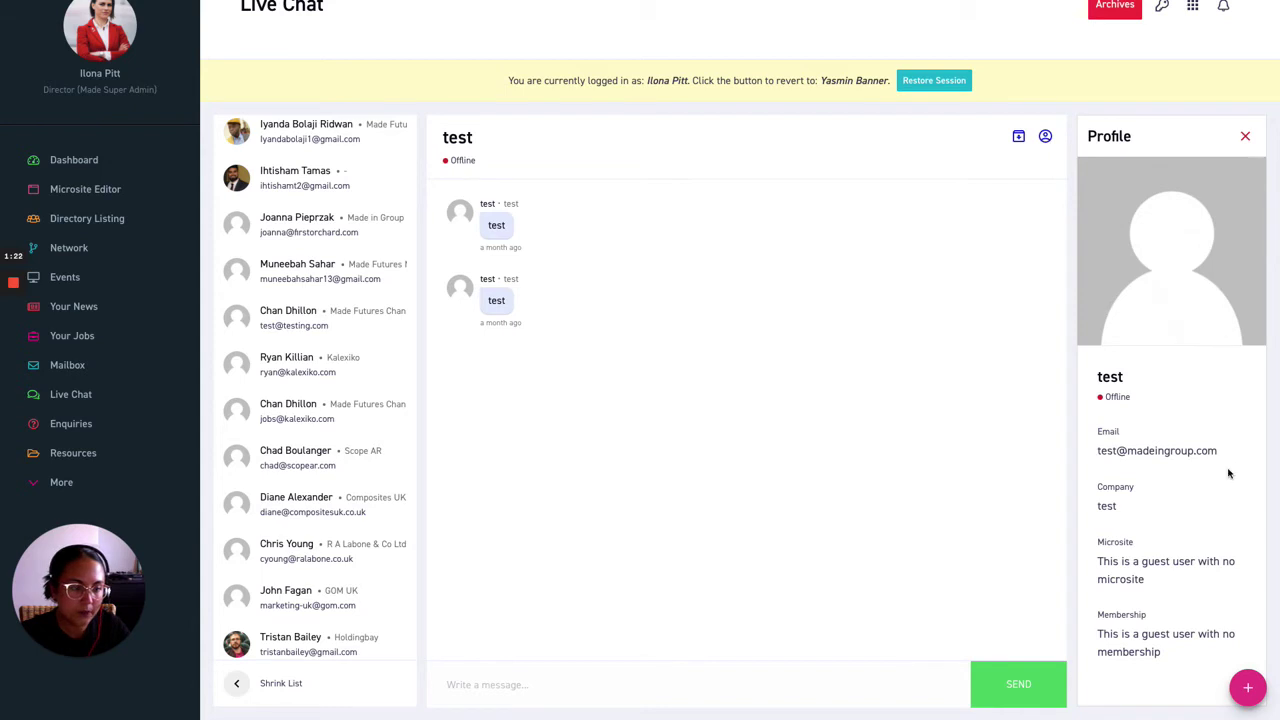
{"action": "scroll", "coordinate": [1230, 474], "scroll_direction": "down", "scroll_amount": 1}
{"action": "scroll", "coordinate": [1141, 437], "scroll_direction": "up", "scroll_amount": 1}
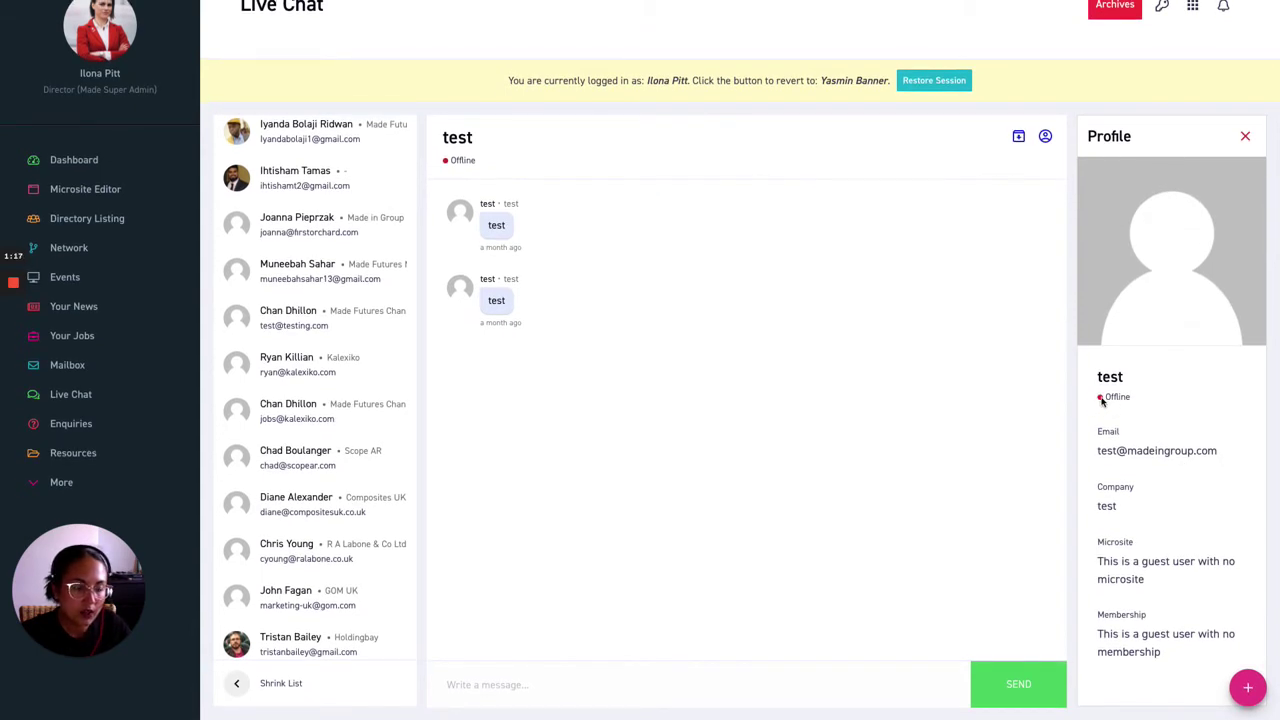
- Browse the conversation list back up to the newest chat and close the "test" contact's profile
{"action": "scroll", "coordinate": [1209, 445], "scroll_direction": "down", "scroll_amount": 1}
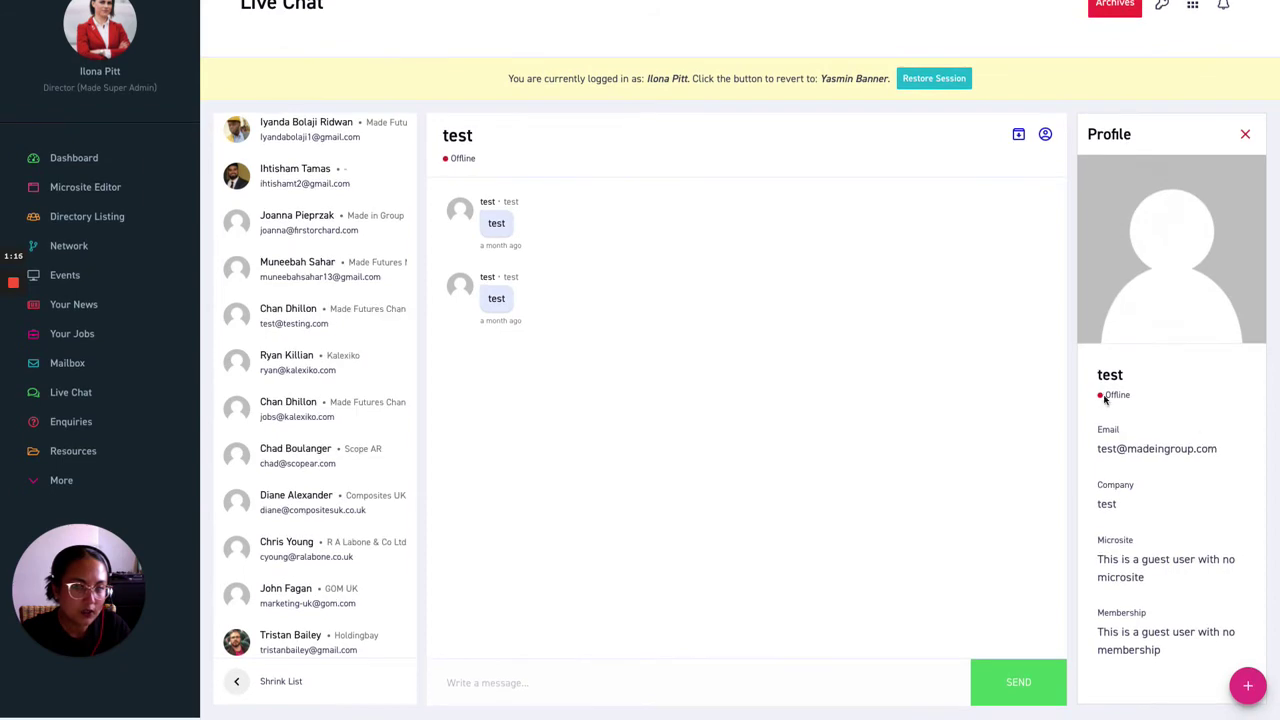
{"action": "scroll", "coordinate": [266, 292], "scroll_direction": "up", "scroll_amount": 10}
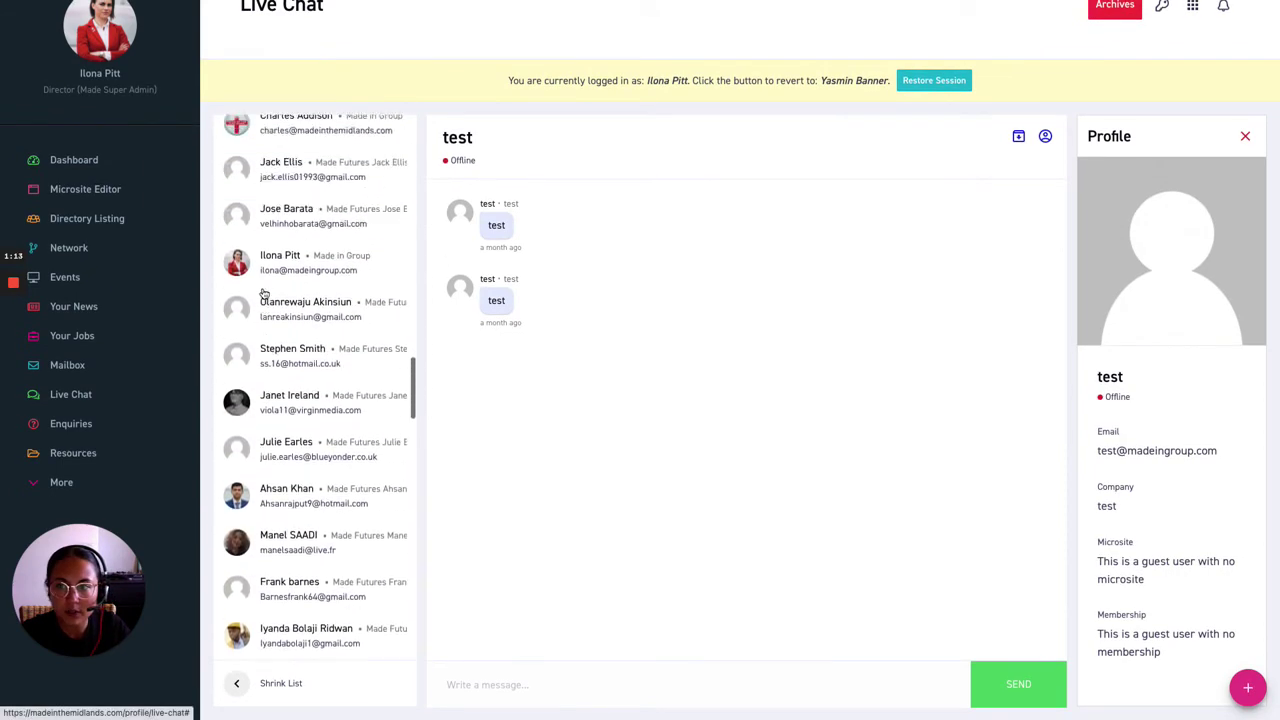
{"action": "scroll", "coordinate": [266, 292], "scroll_direction": "up", "scroll_amount": 15}
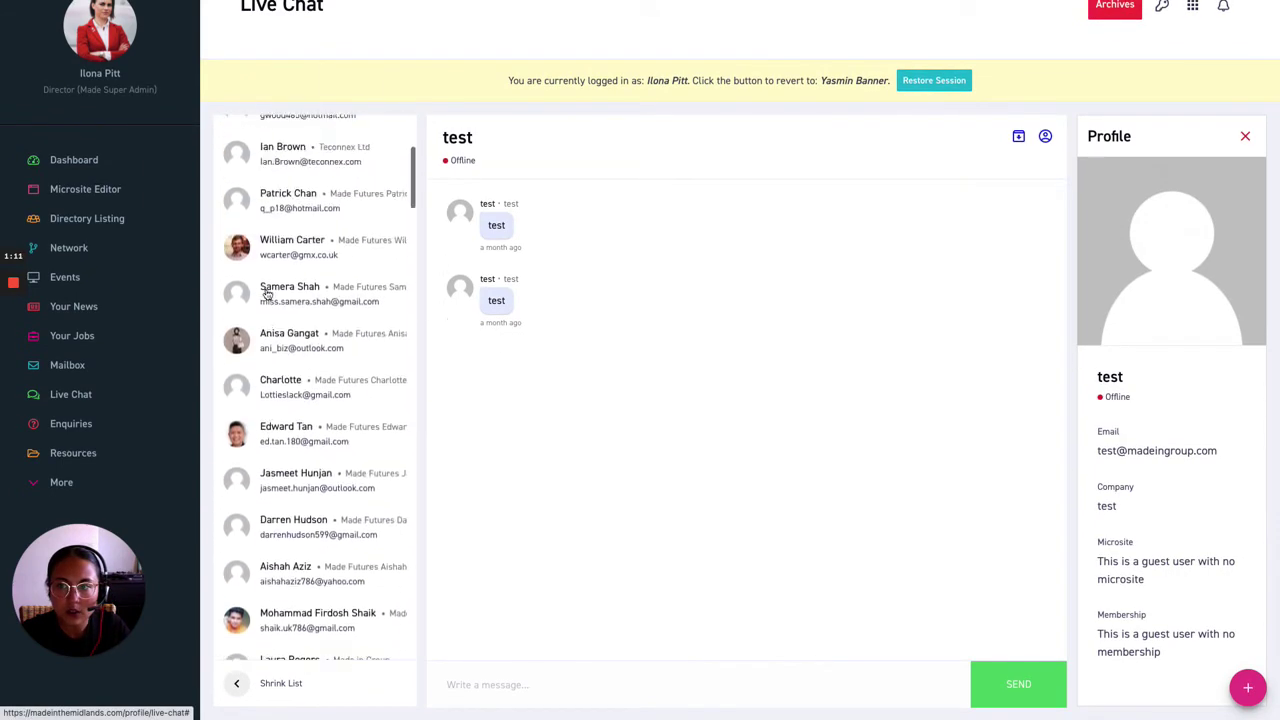
{"action": "scroll", "coordinate": [266, 292], "scroll_direction": "up", "scroll_amount": 5}
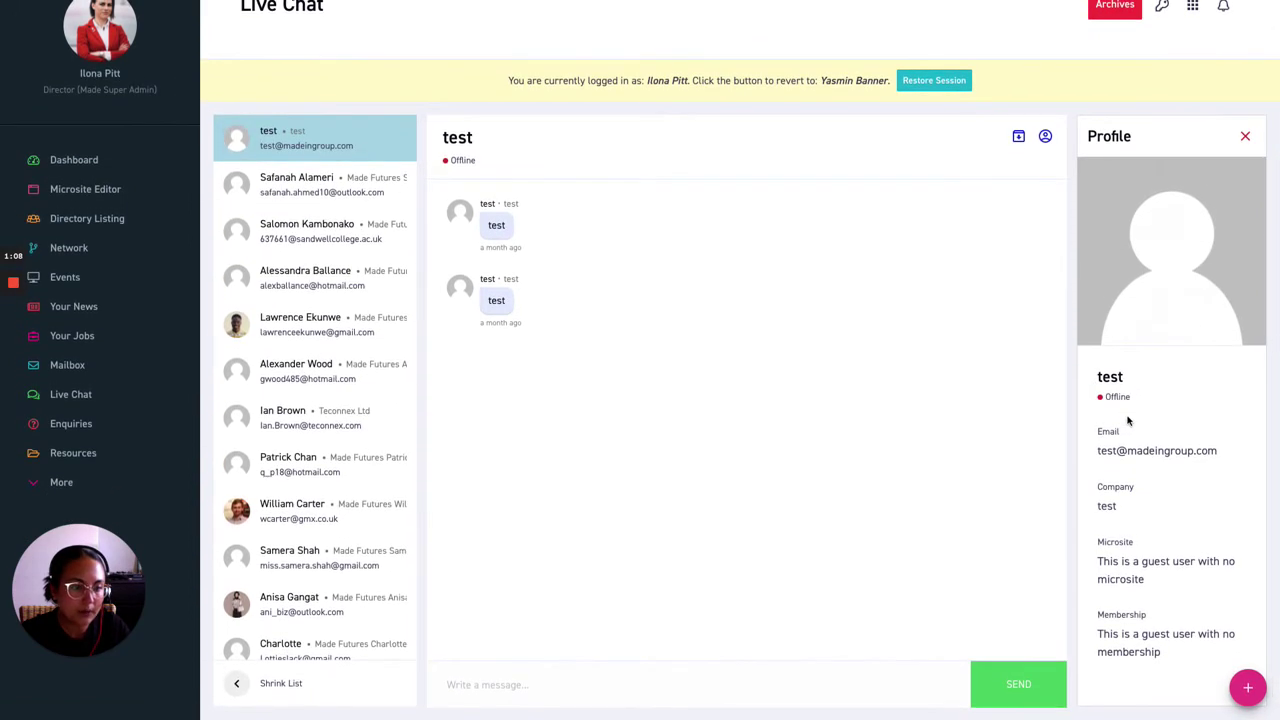
{"action": "left_click", "coordinate": [1246, 139]}
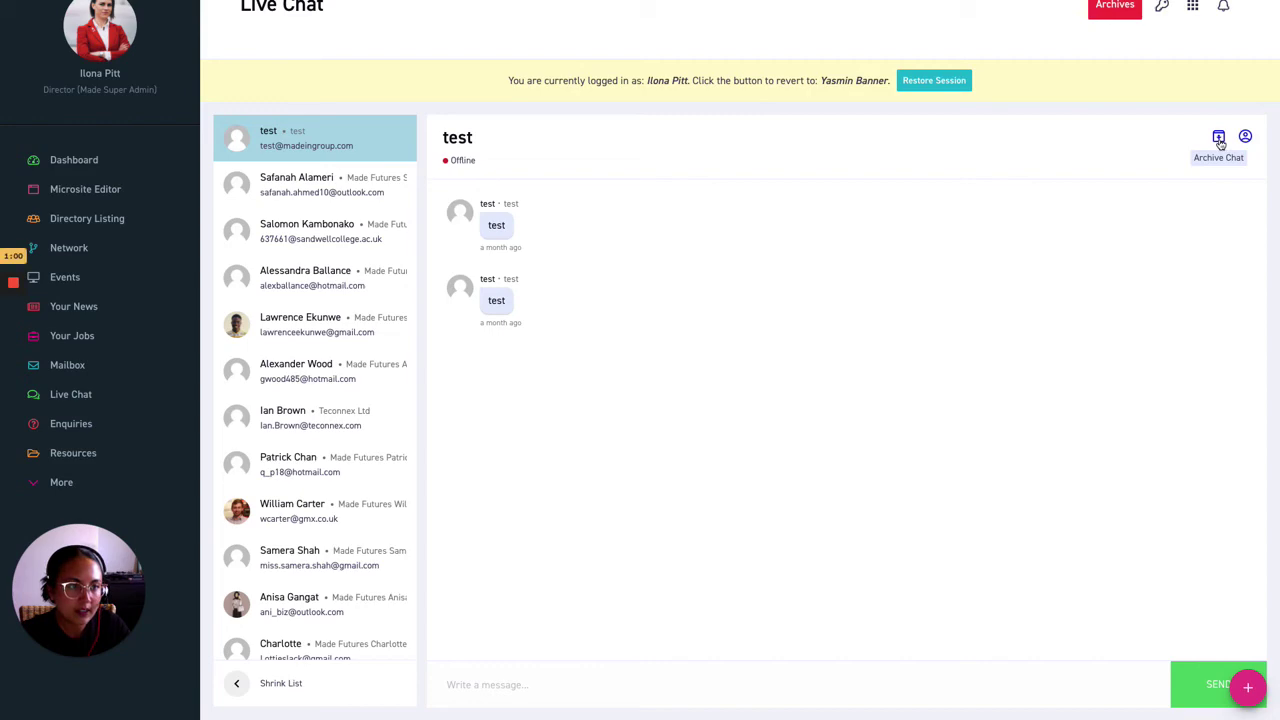
- Archive the "test" chat and read back through the messages of the next conversation in the inbox
{"action": "left_click", "coordinate": [1219, 139]}
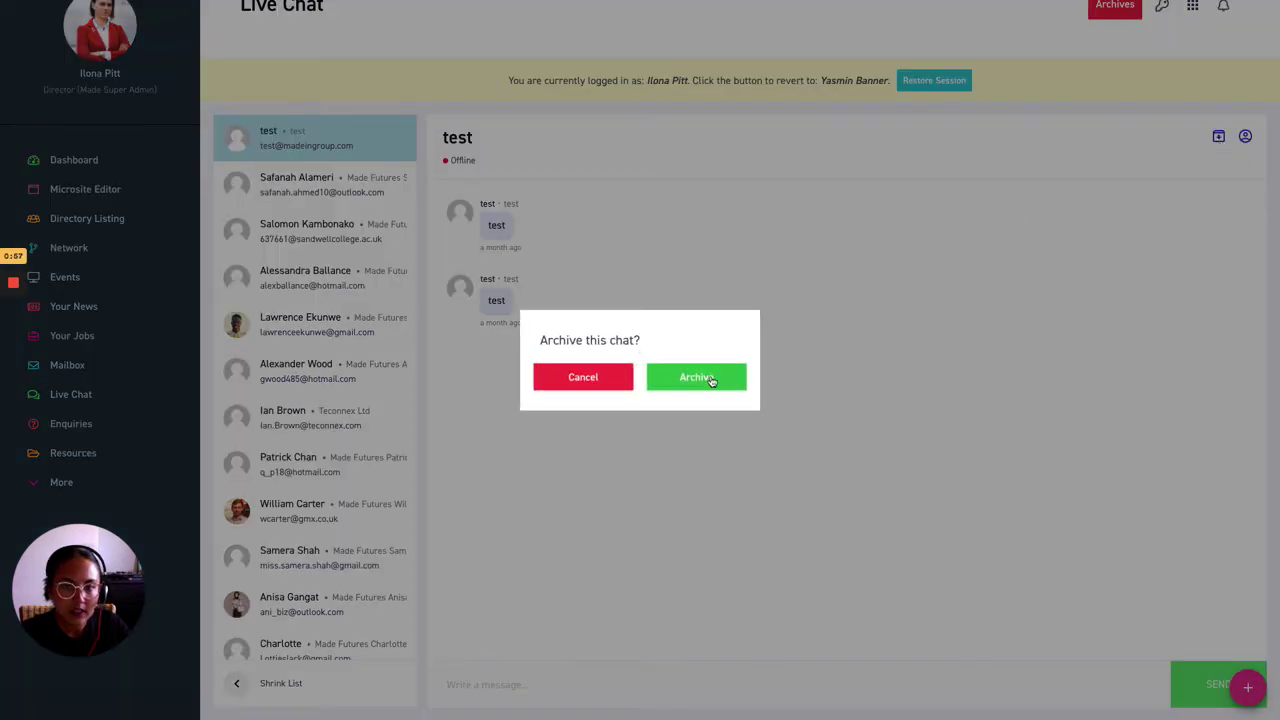
{"action": "left_click", "coordinate": [712, 377]}
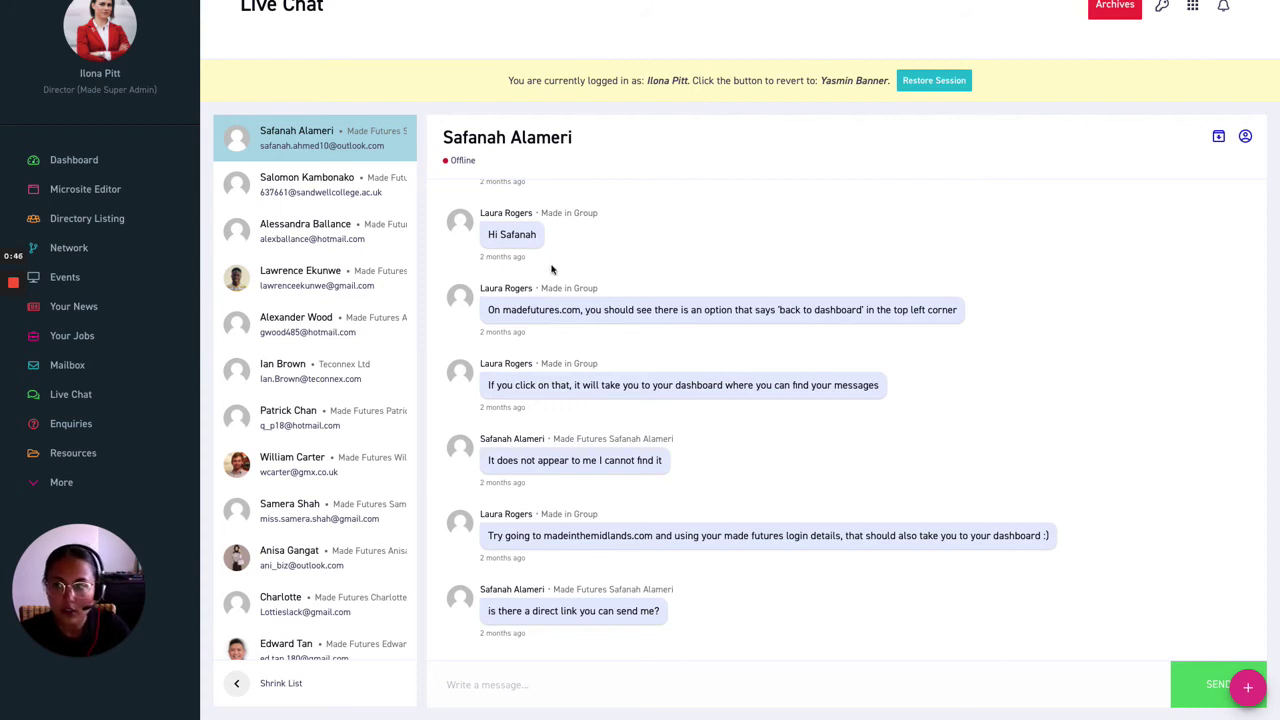
{"action": "scroll", "coordinate": [551, 270], "scroll_direction": "up", "scroll_amount": 2}
{"action": "scroll", "coordinate": [268, 247], "scroll_direction": "up", "scroll_amount": 1}
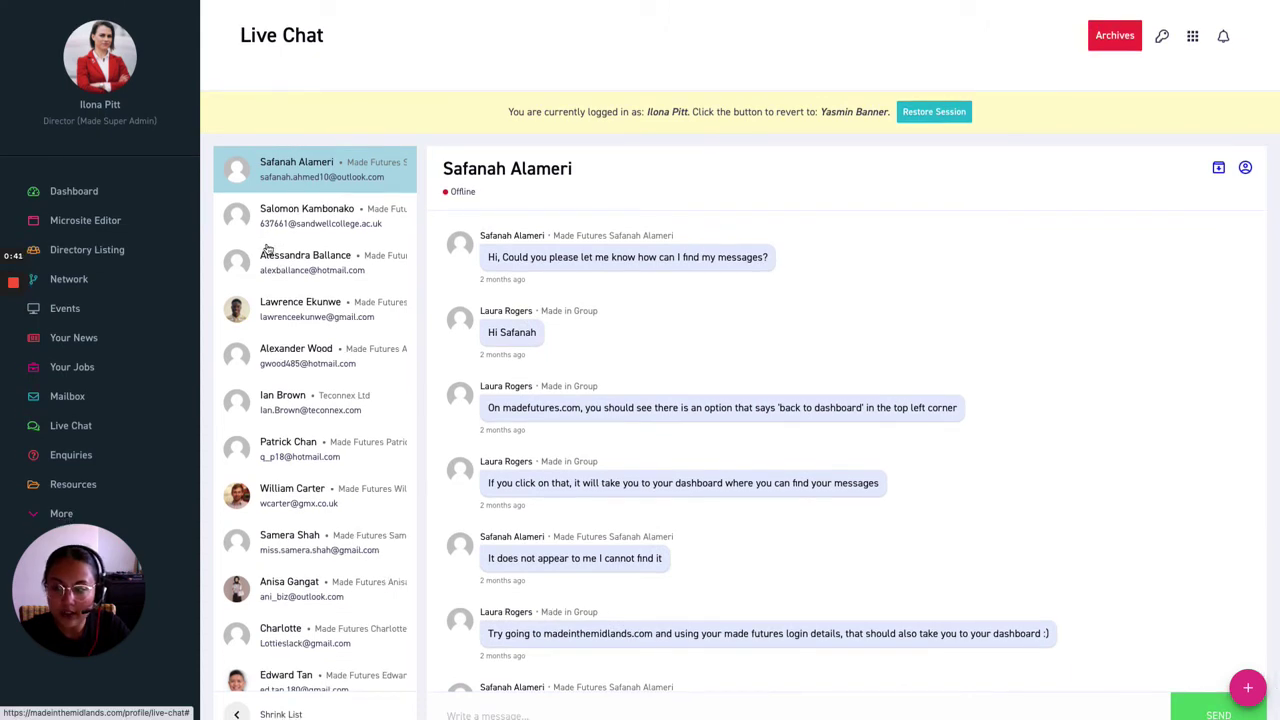
- Switch to the public Made in the Midlands homepage and search its members for "Made in Group"
{"action": "mouse_move", "coordinate": [117, 4]}
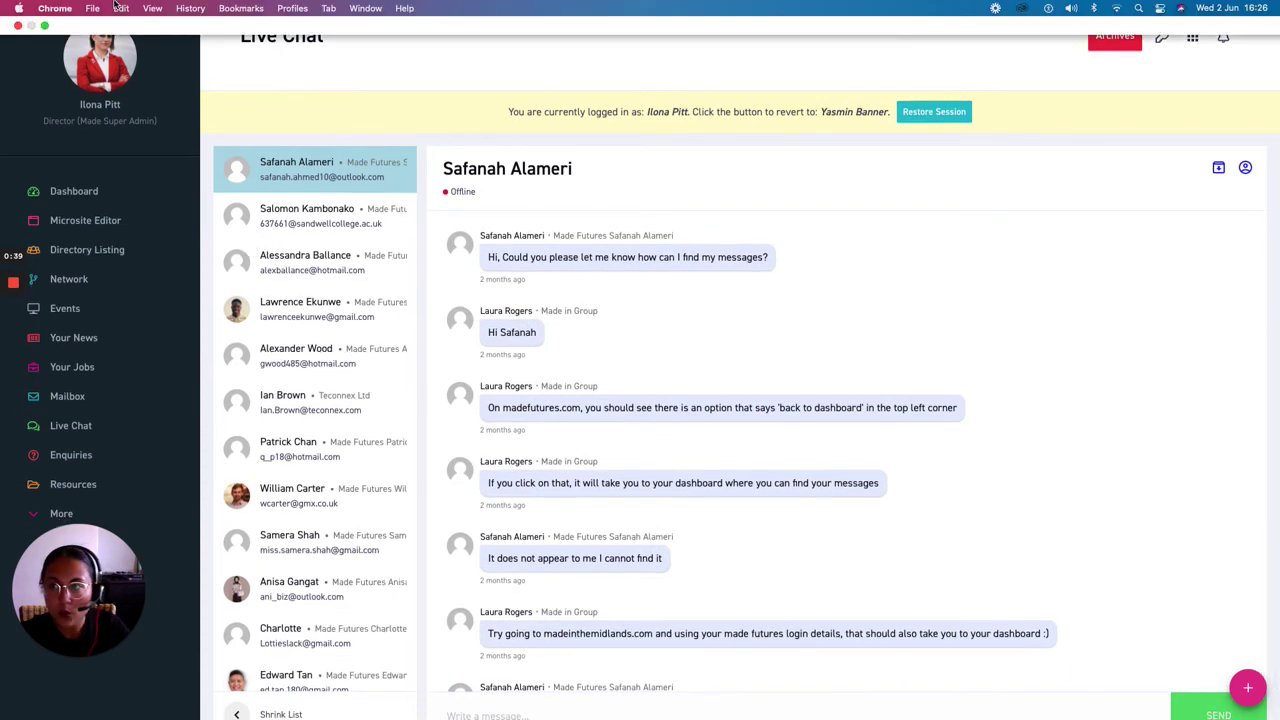
{"action": "left_click", "coordinate": [45, 27]}
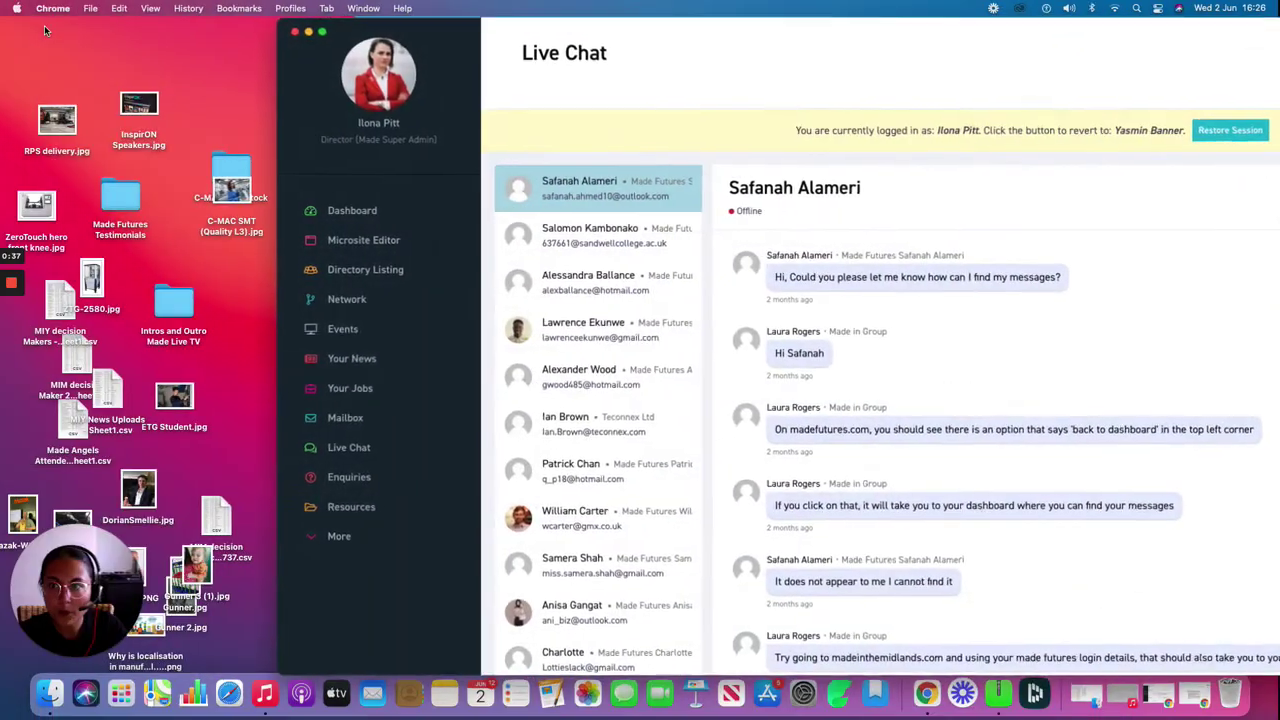
{"action": "left_click", "coordinate": [455, 36]}
{"action": "left_click", "coordinate": [349, 36]}
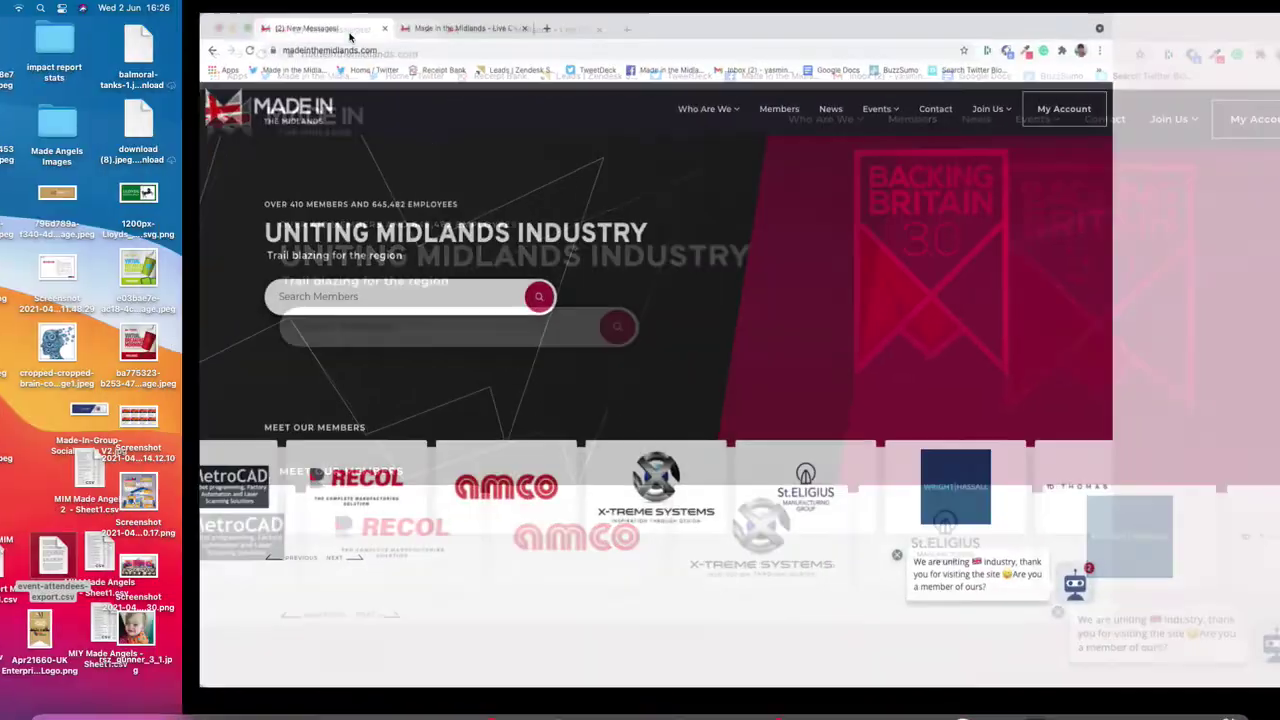
{"action": "left_click", "coordinate": [343, 287]}
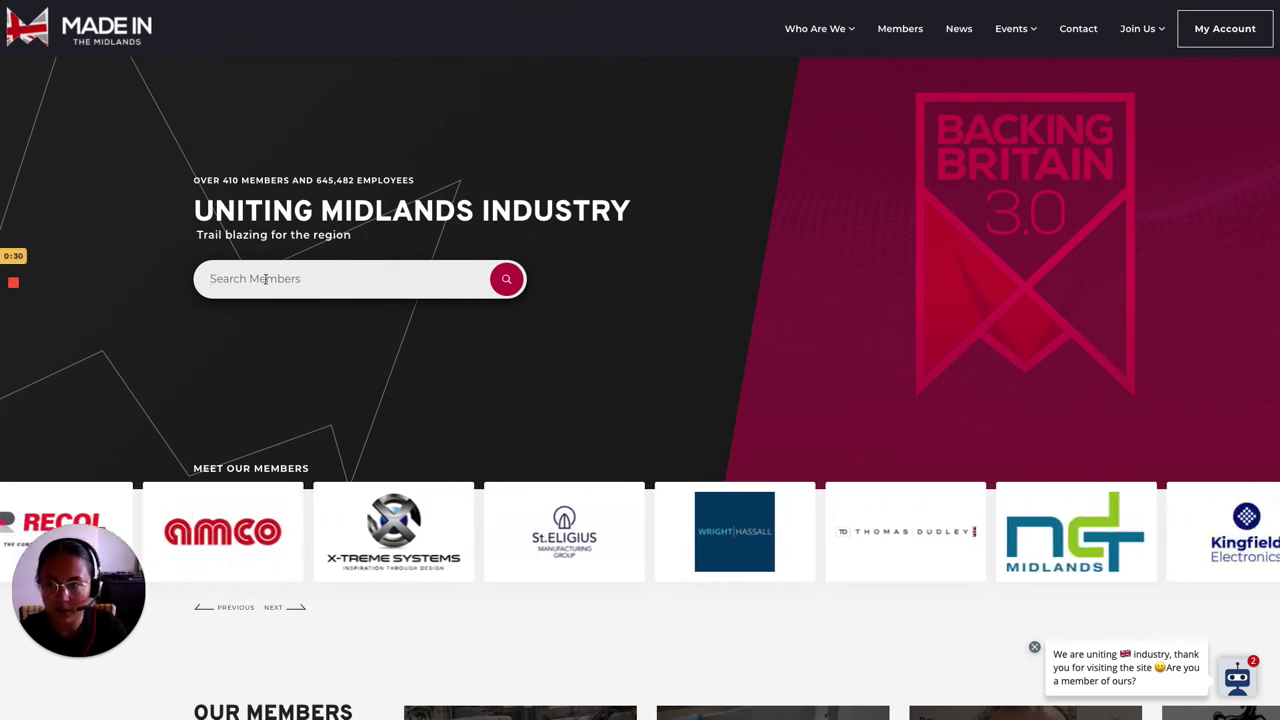
{"action": "type", "text": "Made in Group"}
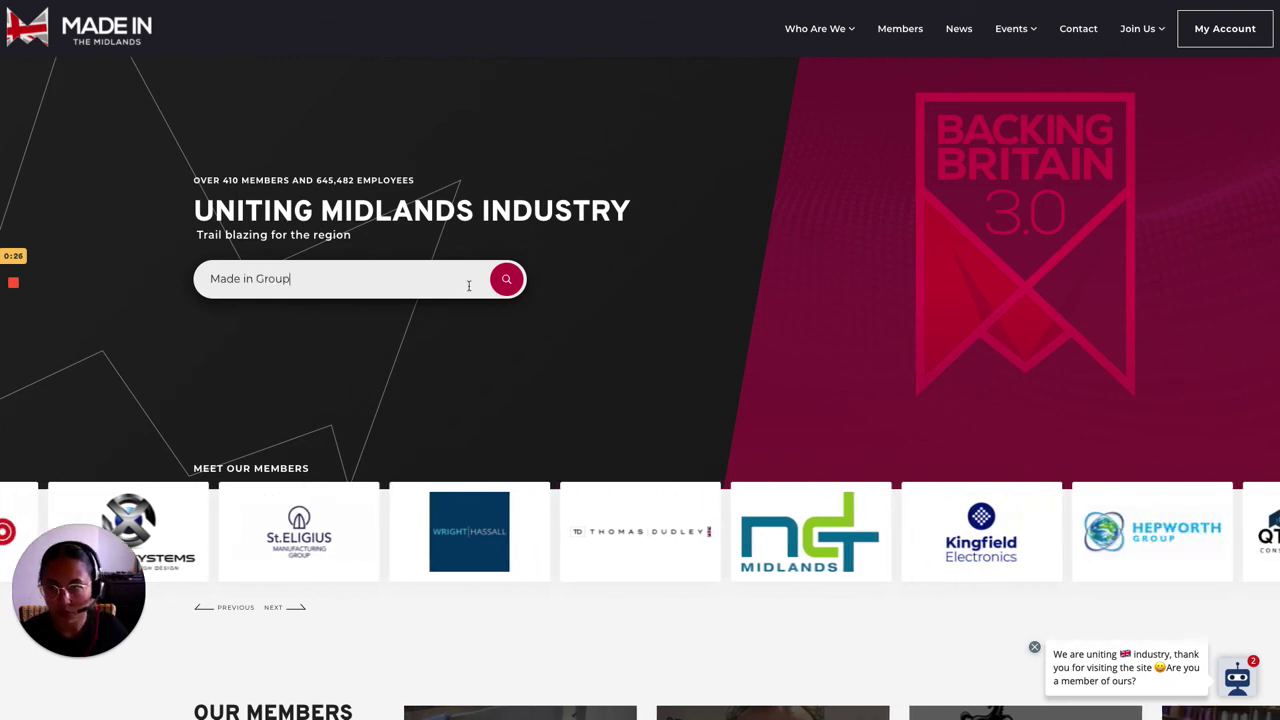
{"action": "left_click", "coordinate": [514, 285]}
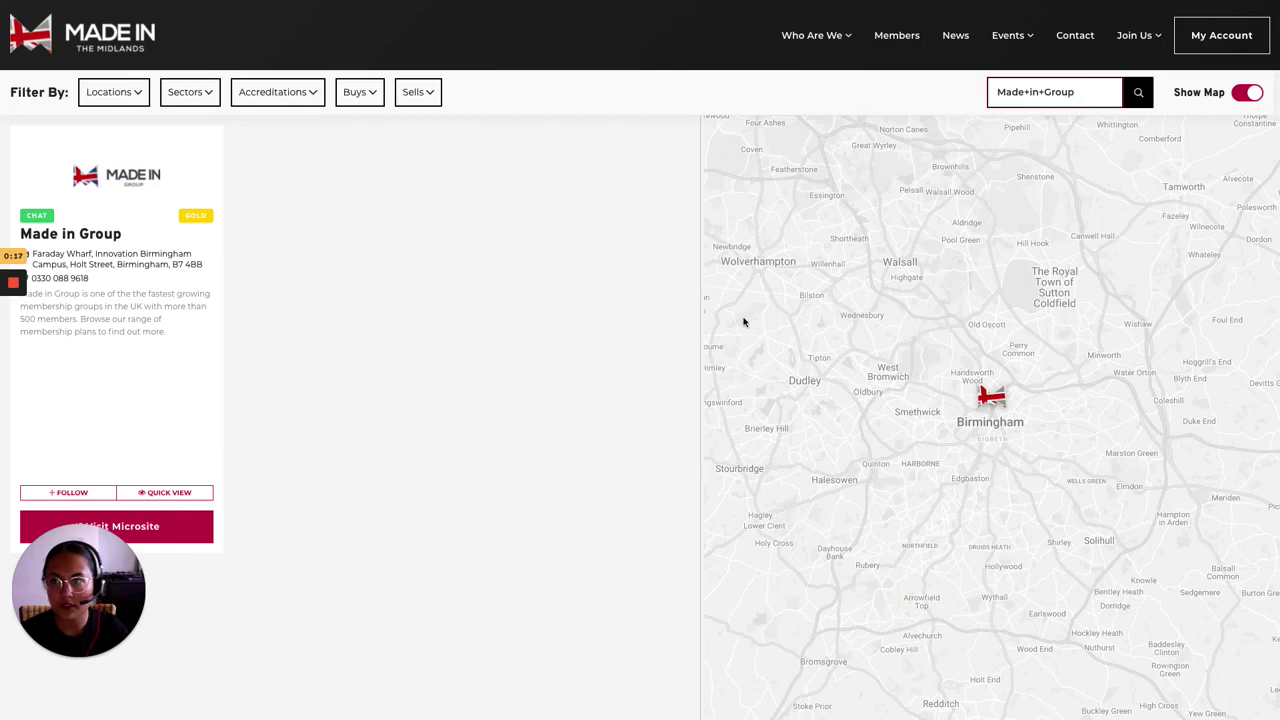
- Visit the Made in Group microsite and open its Live Chat form to examine the fields visitors must fill in
{"action": "left_click", "coordinate": [172, 530]}
{"action": "scroll", "coordinate": [565, 479], "scroll_direction": "down", "scroll_amount": 5}
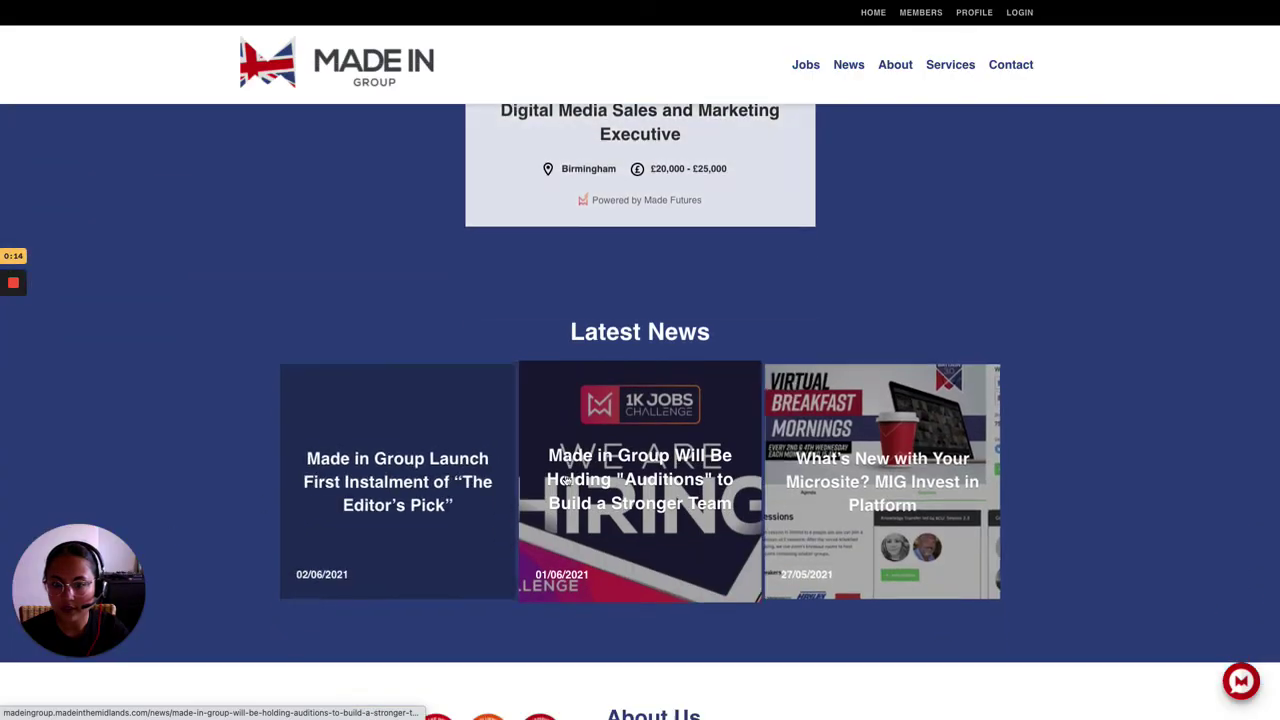
{"action": "left_click", "coordinate": [1245, 680]}
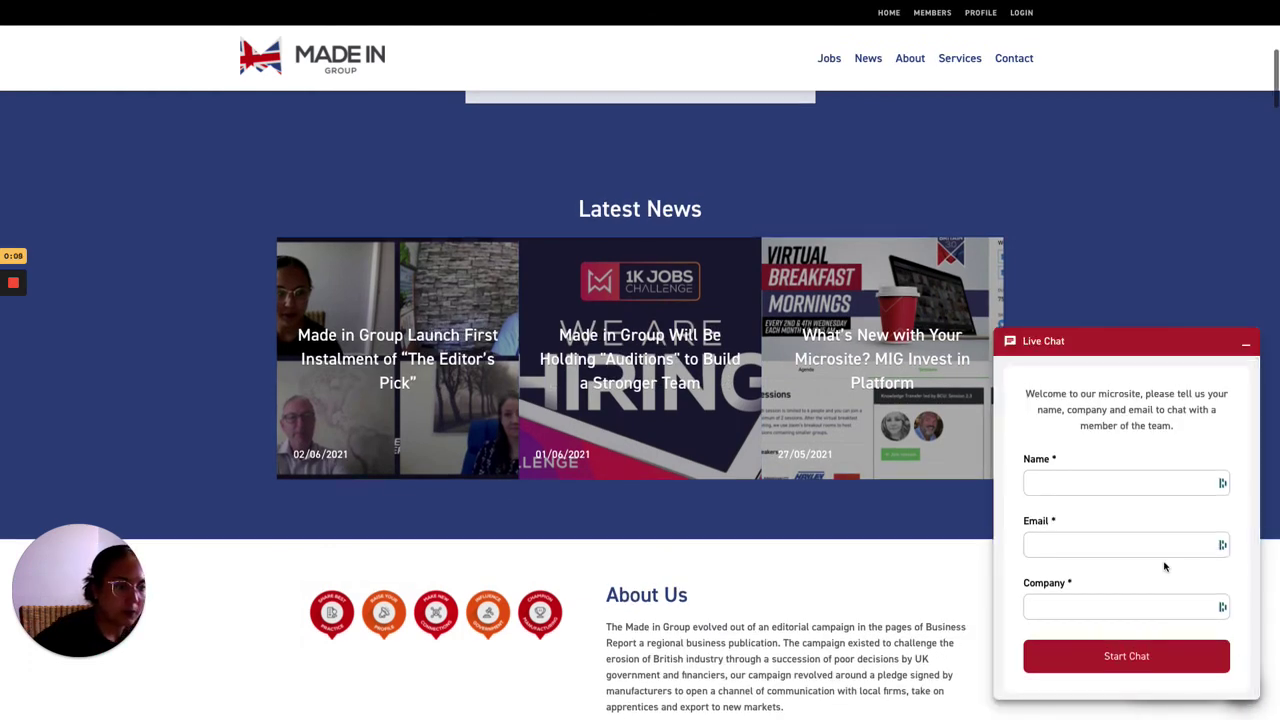
{"action": "scroll", "coordinate": [1164, 567], "scroll_direction": "down", "scroll_amount": 2}
{"action": "scroll", "coordinate": [1164, 567], "scroll_direction": "up", "scroll_amount": 1}
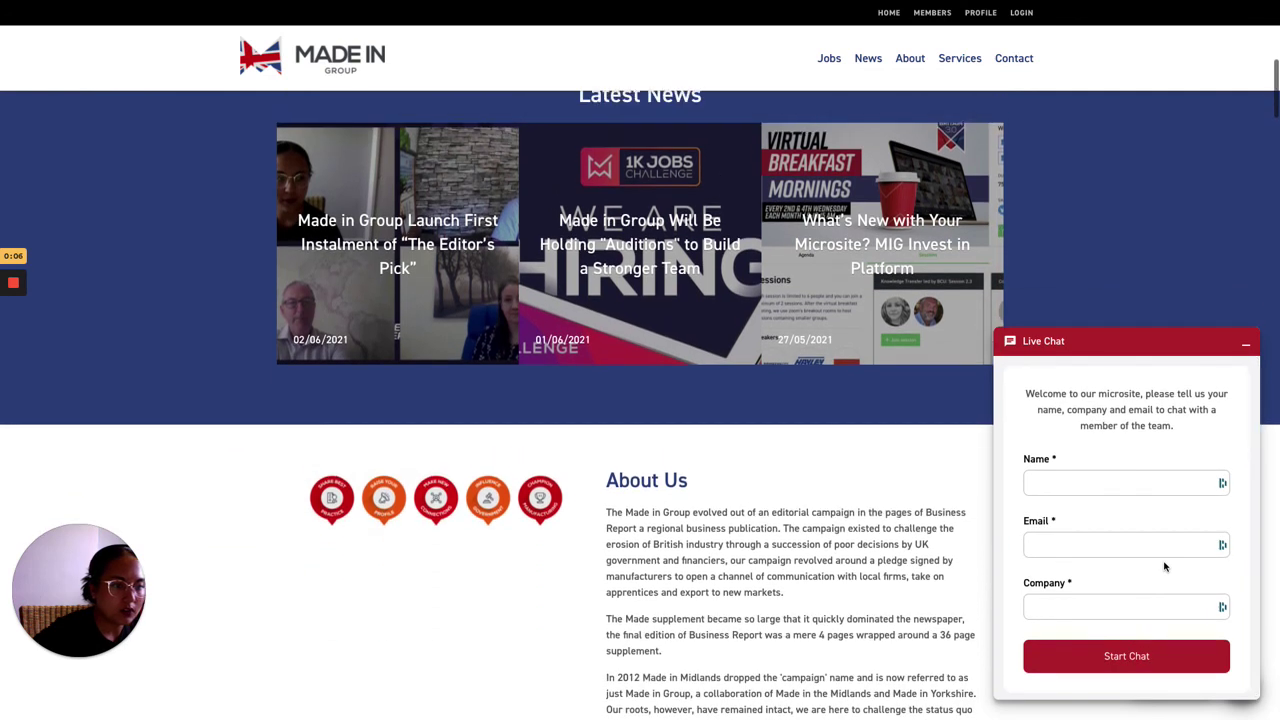